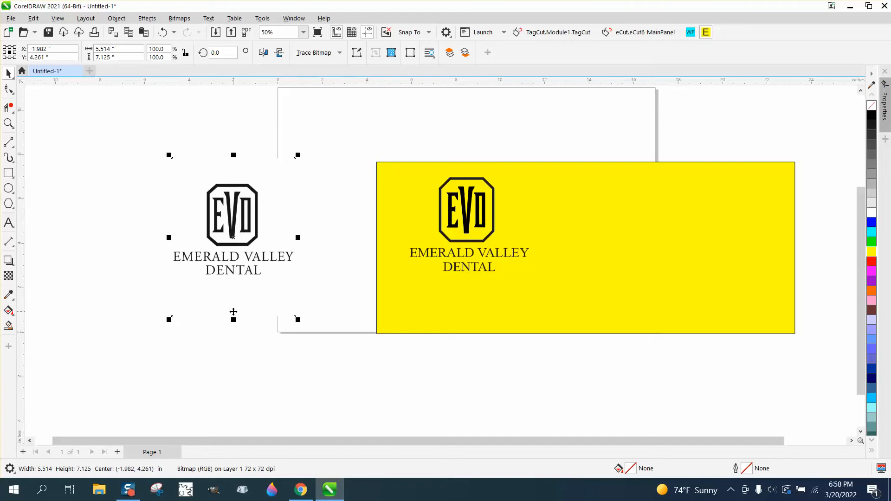
# - Copy the logo bitmap onto the yellow rectangle's right end and crop the original's empty space above and below to about 5.24 in high
pyautogui.moveTo(236, 241); pyautogui.dragTo(762, 213)
pyautogui.click(233, 214)
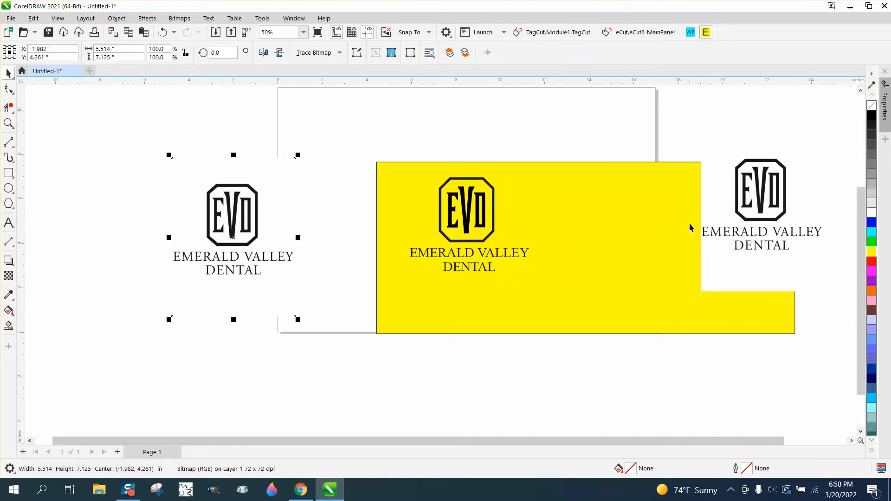
pyautogui.click(11, 112)
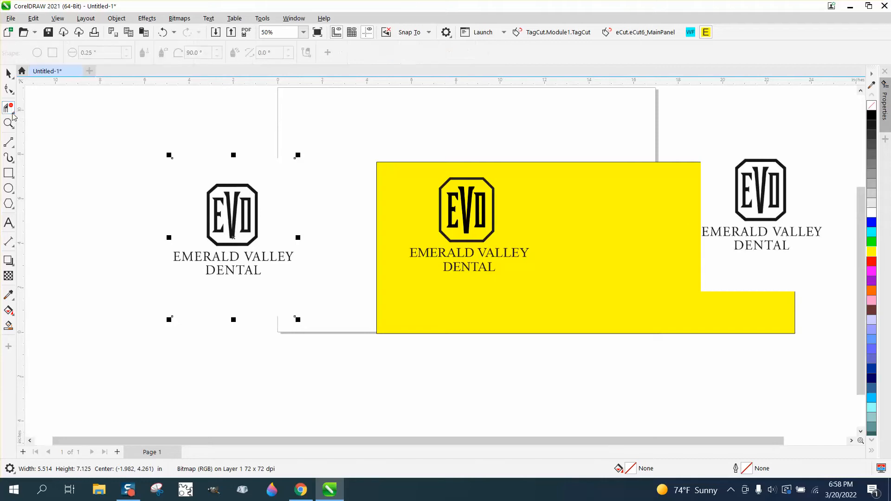
pyautogui.click(14, 115)
pyautogui.click(46, 106)
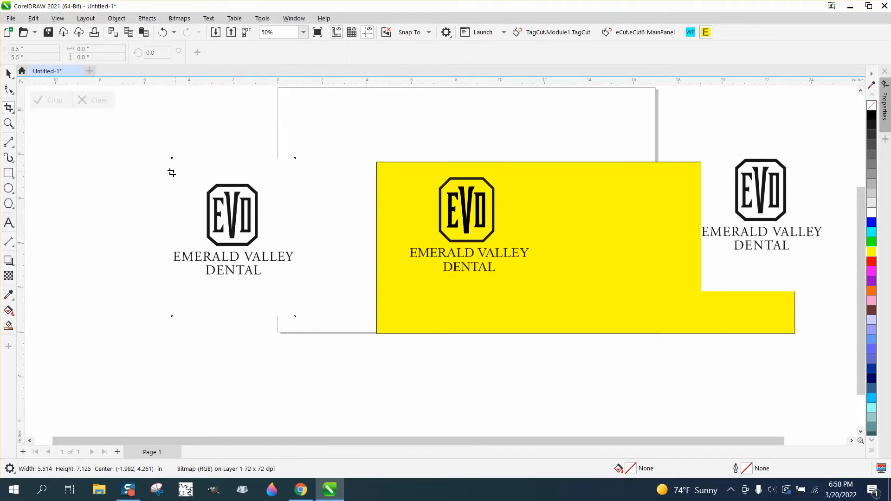
pyautogui.moveTo(167, 175); pyautogui.dragTo(295, 291)
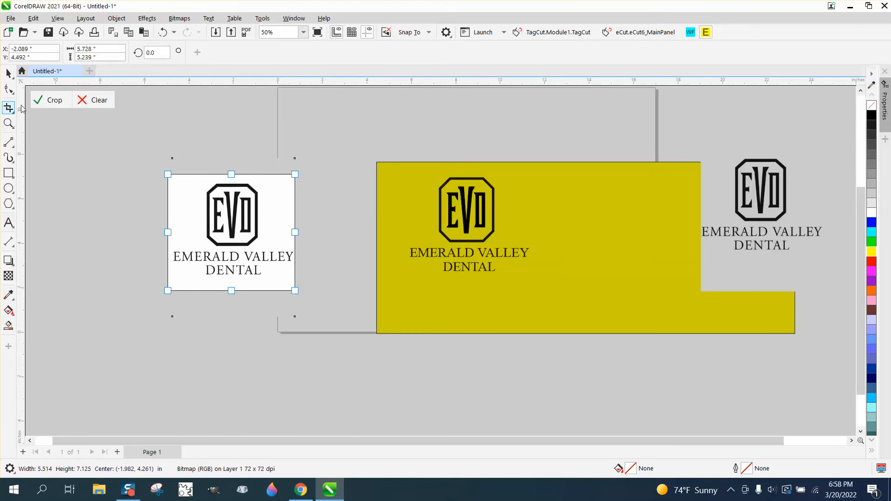
pyautogui.click(47, 105)
pyautogui.click(10, 79)
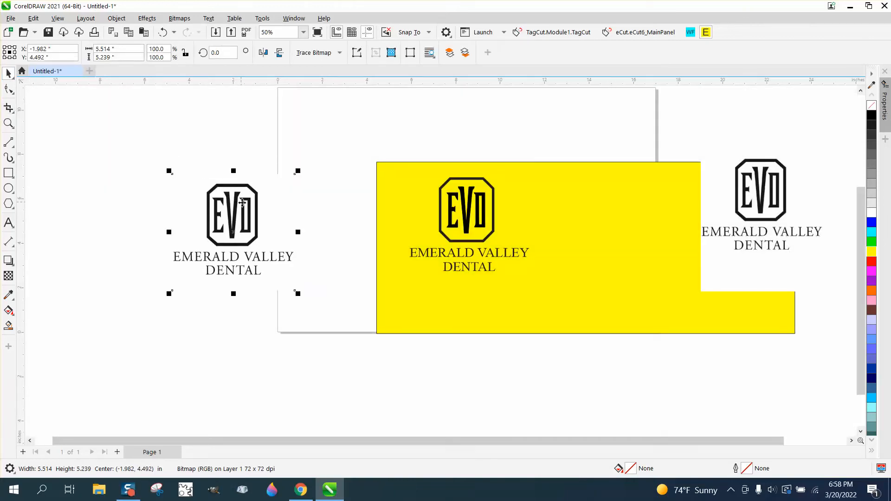
# - Move the cropped logo bitmap clear of the page and outline-trace it with the Clipart preset
pyautogui.moveTo(248, 213); pyautogui.dragTo(200, 192)
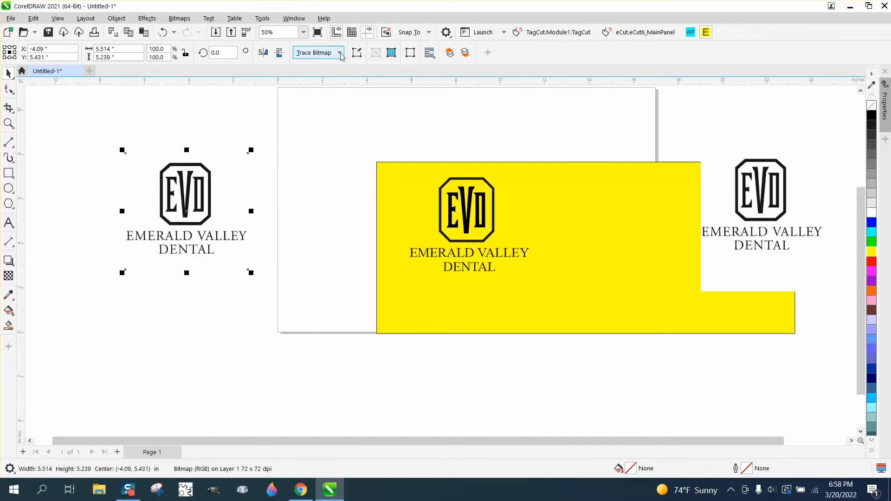
pyautogui.click(180, 20)
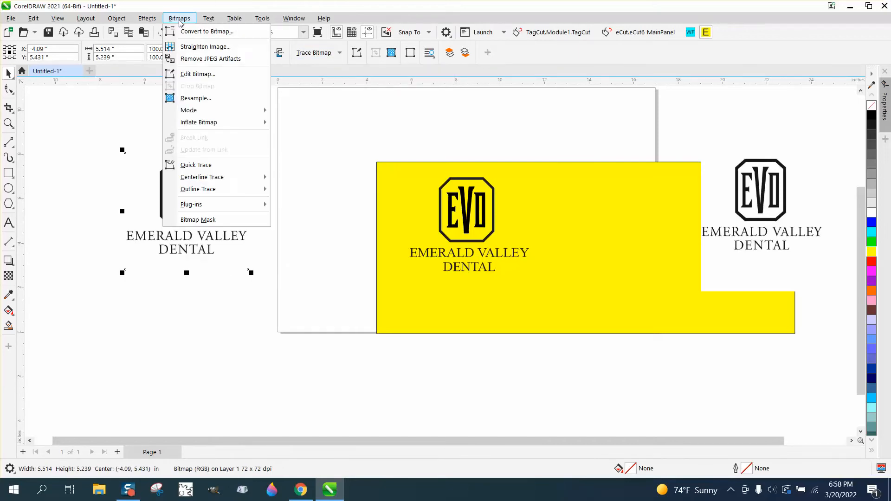
pyautogui.moveTo(206, 193)
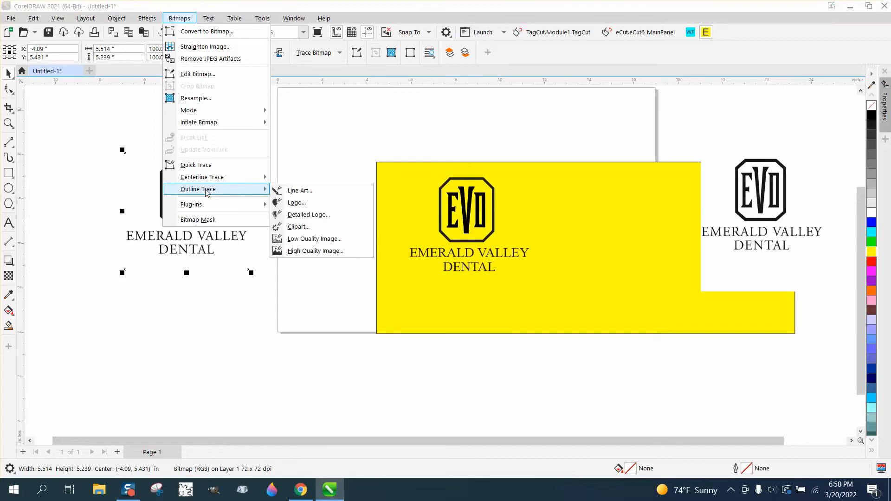
pyautogui.click(292, 227)
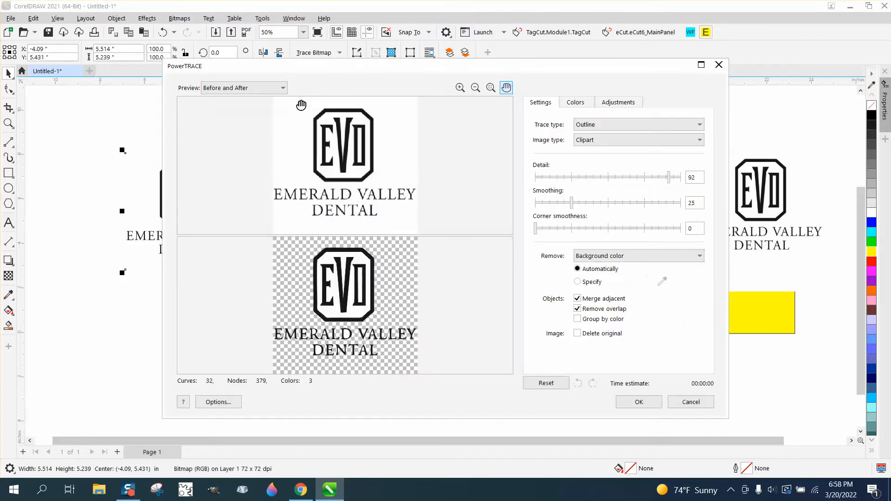
pyautogui.click(638, 402)
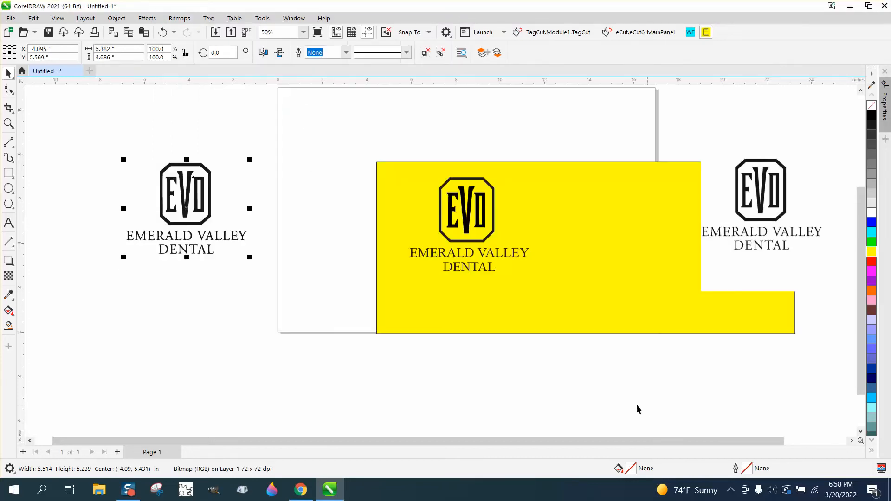
# - Move the traced logo onto the yellow rectangle beside the finished logo and ungroup it
pyautogui.moveTo(193, 204)
pyautogui.mouseDown()
pyautogui.moveTo(213, 221)
pyautogui.moveTo(598, 238)
pyautogui.mouseUp()
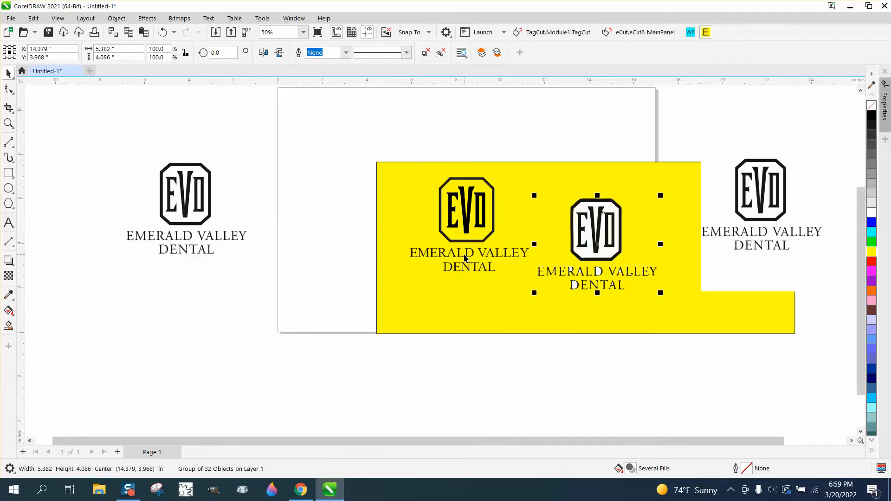
pyautogui.click(8, 123)
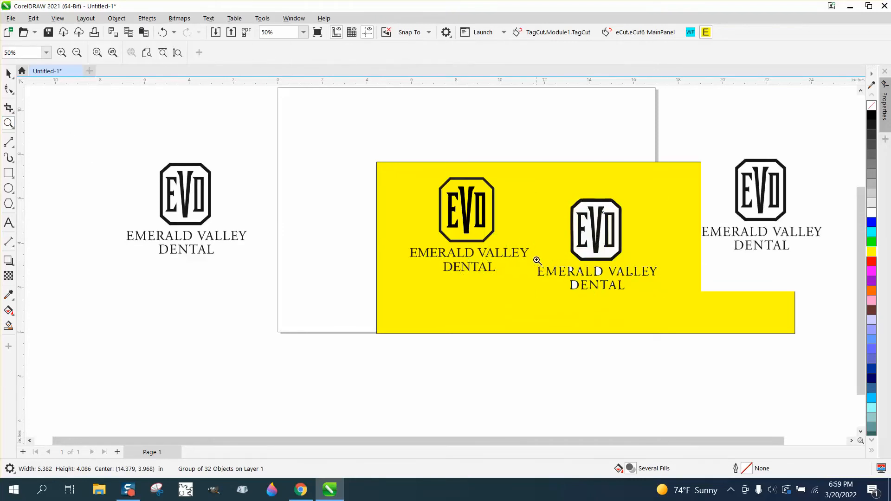
pyautogui.moveTo(537, 261); pyautogui.dragTo(621, 295)
pyautogui.scroll(-6, 472, 283)
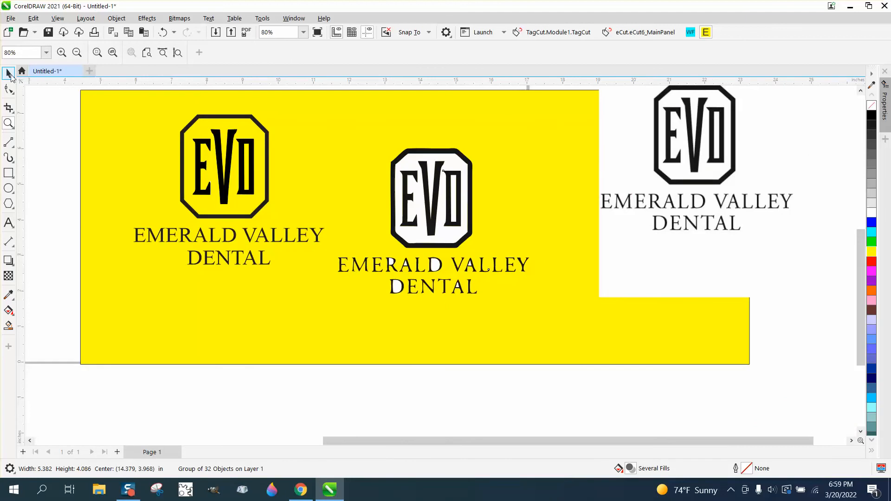
pyautogui.click(10, 73)
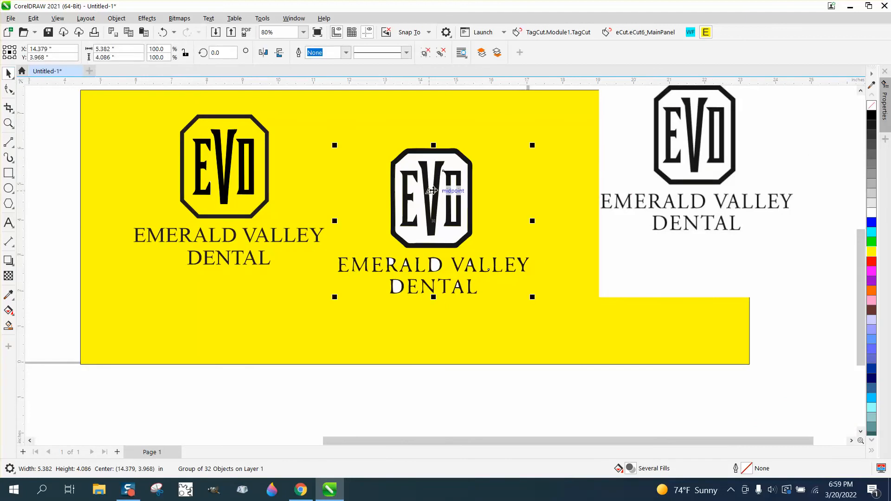
pyautogui.click(117, 18)
pyautogui.moveTo(149, 201)
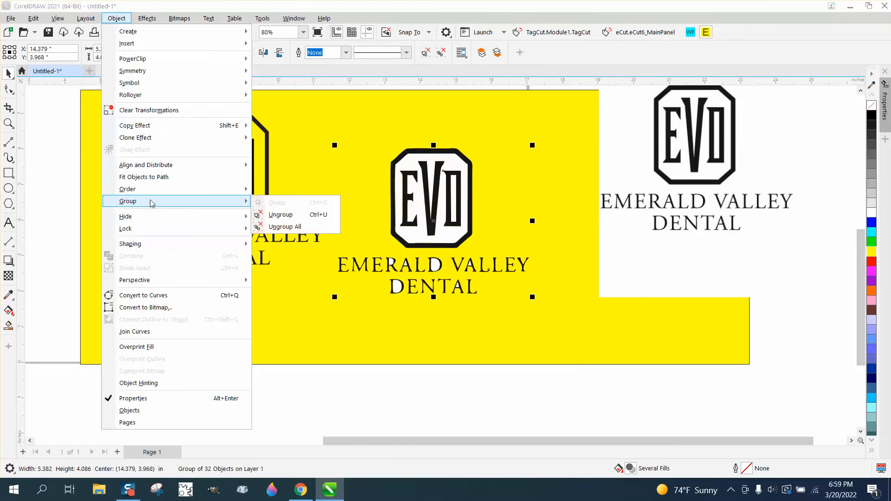
pyautogui.click(279, 212)
# - Delete the traced lettering below the emblem and the white fills inside the frame and the letter D
pyautogui.moveTo(318, 389); pyautogui.dragTo(545, 252)
pyautogui.press('Delete')
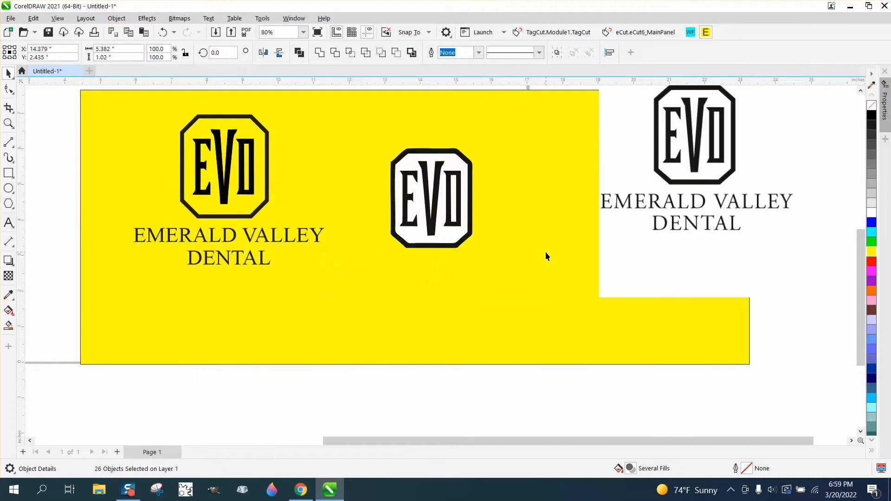
pyautogui.click(453, 238)
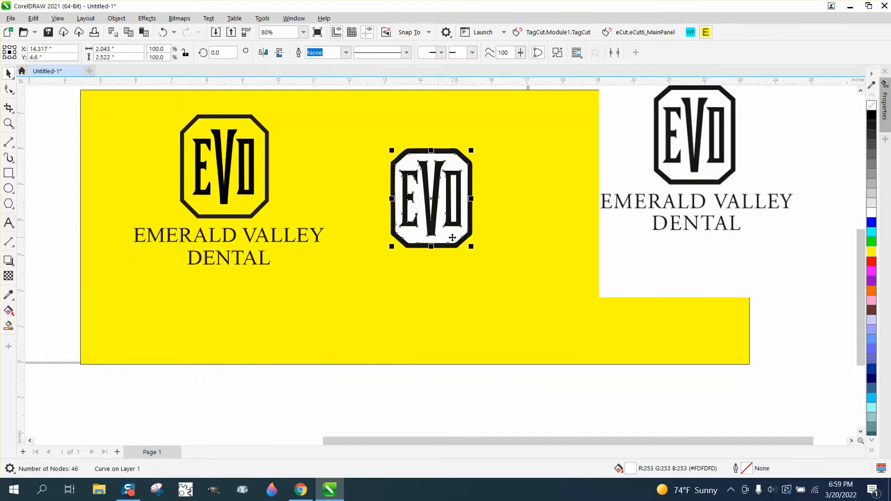
pyautogui.press('Delete')
pyautogui.click(457, 202)
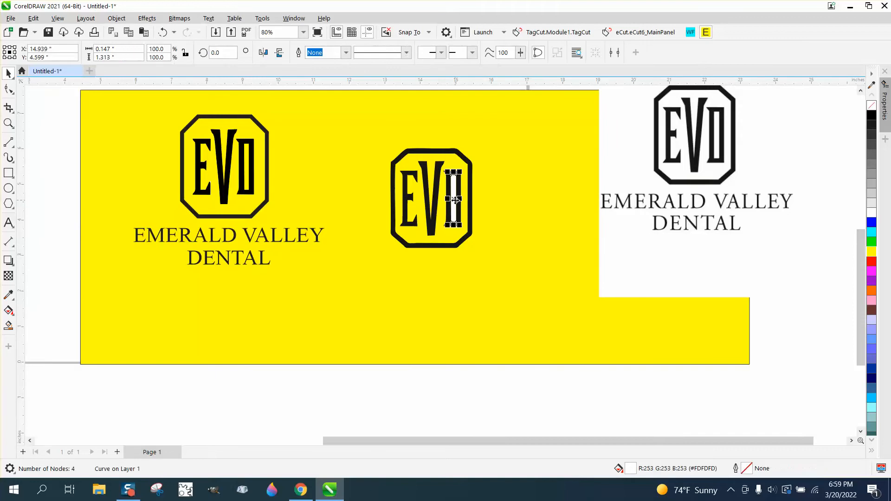
pyautogui.press('Delete')
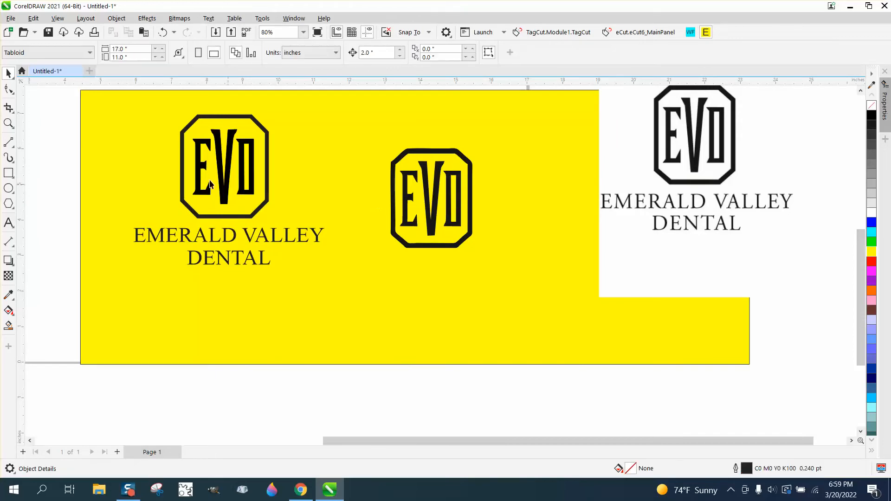
# - Examine the edges of the traced EVD letters and their octagonal frame up close
pyautogui.click(9, 123)
pyautogui.moveTo(462, 222); pyautogui.dragTo(463, 223)
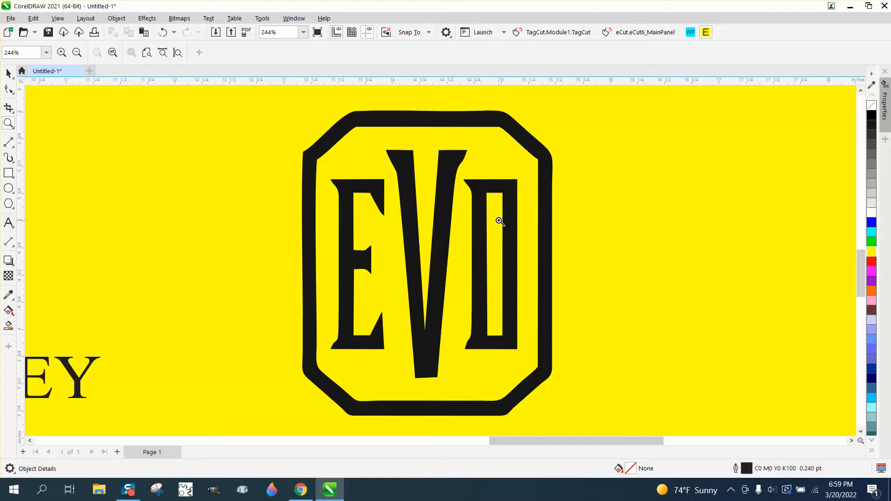
pyautogui.scroll(-1, 444, 192)
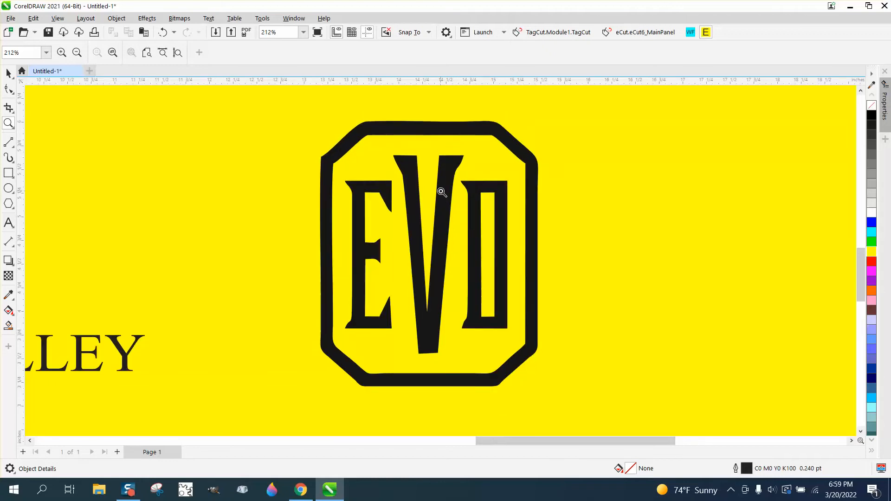
pyautogui.click(6, 79)
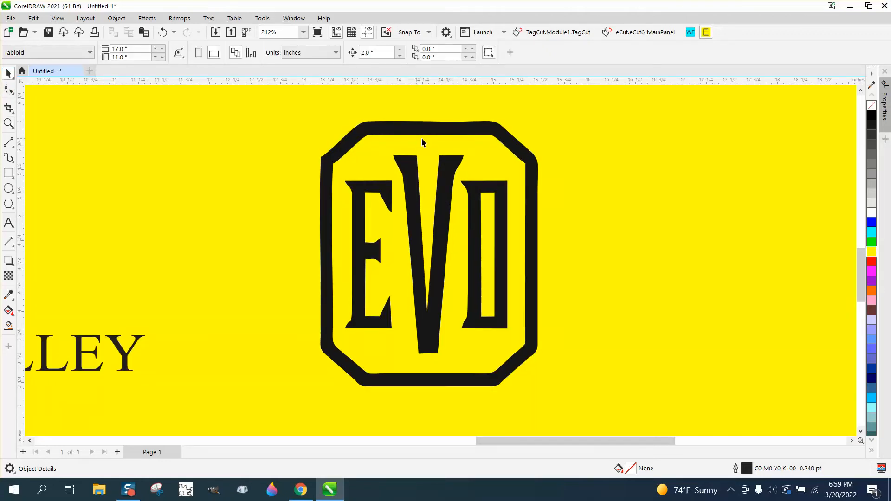
pyautogui.click(424, 137)
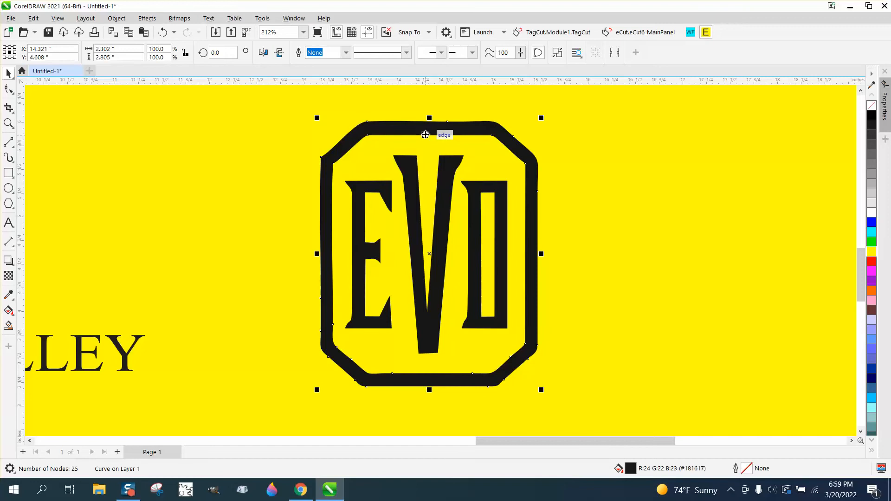
# - Draw an unfilled rectangle about 2.35 by 2.82 in around the traced emblem's octagonal frame
pyautogui.scroll(-3, 425, 135)
pyautogui.click(8, 173)
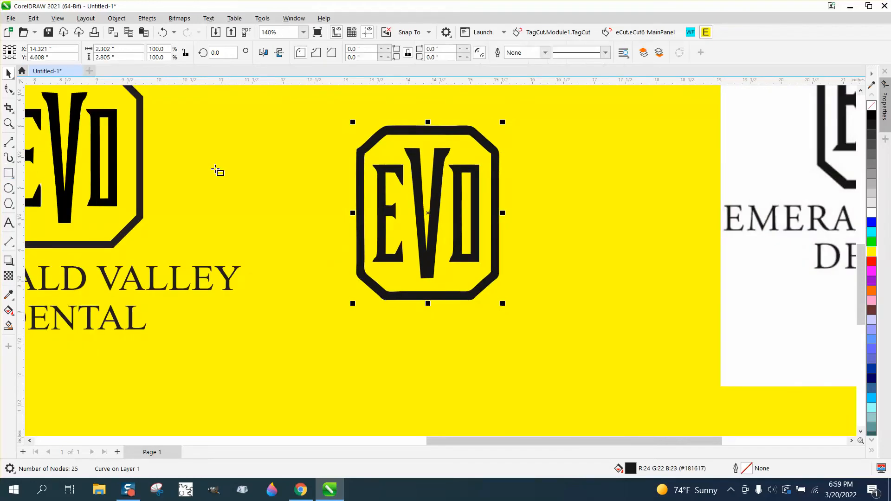
pyautogui.moveTo(353, 122); pyautogui.dragTo(356, 240)
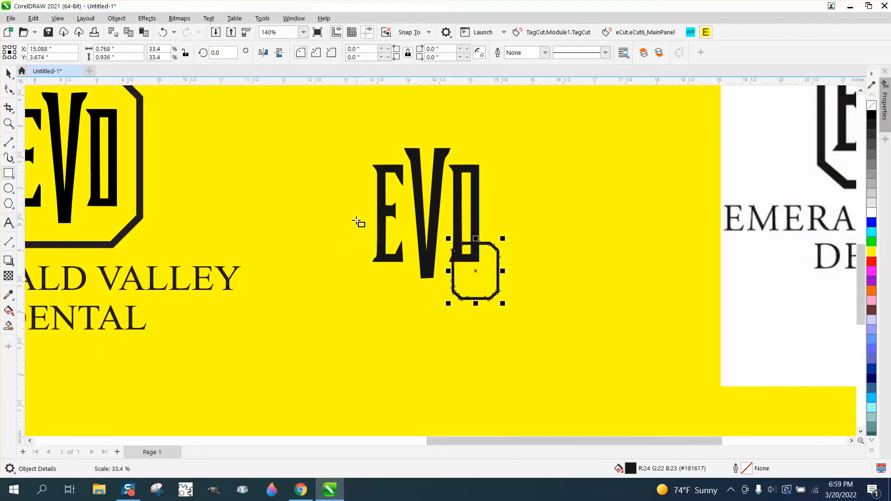
pyautogui.click(162, 32)
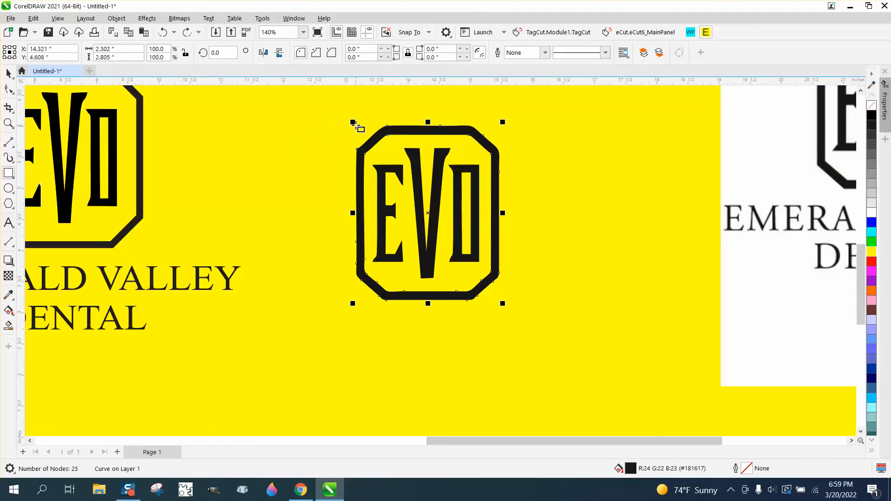
pyautogui.moveTo(354, 129); pyautogui.dragTo(501, 301)
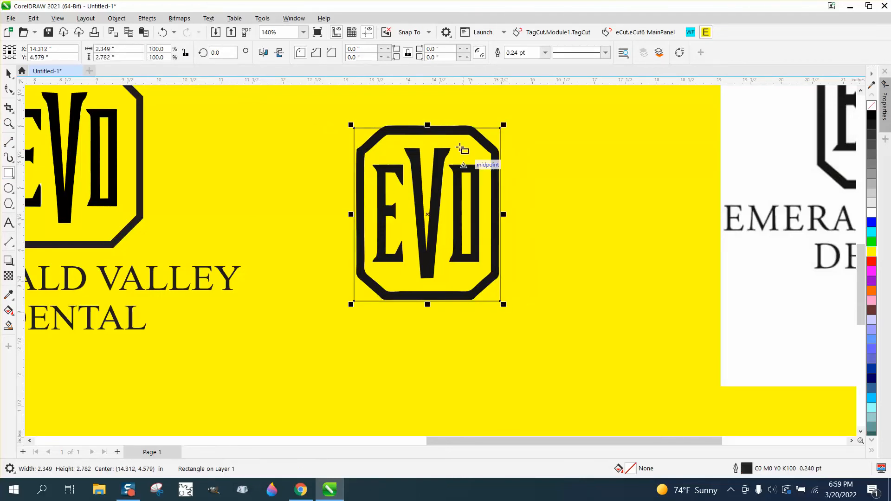
pyautogui.moveTo(429, 127); pyautogui.dragTo(429, 125)
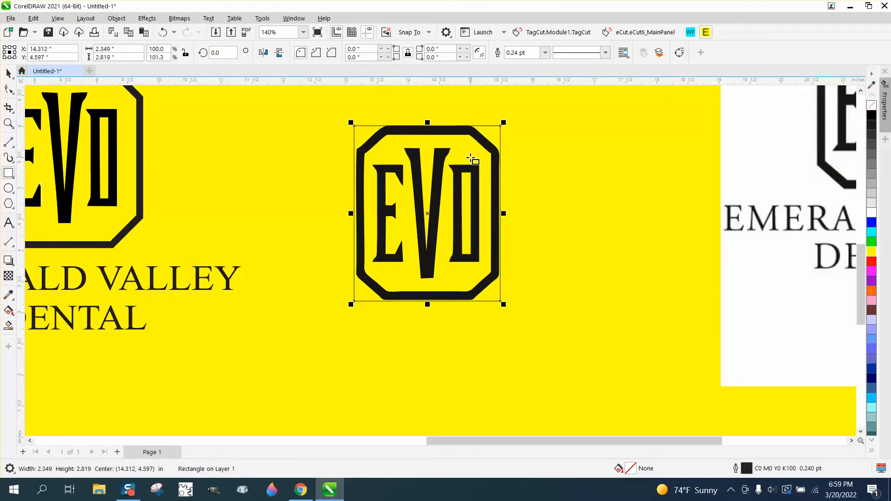
# - Center the new rectangle on the page and shift it 4 in right, off the finished logo
pyautogui.scroll(-3, 472, 158)
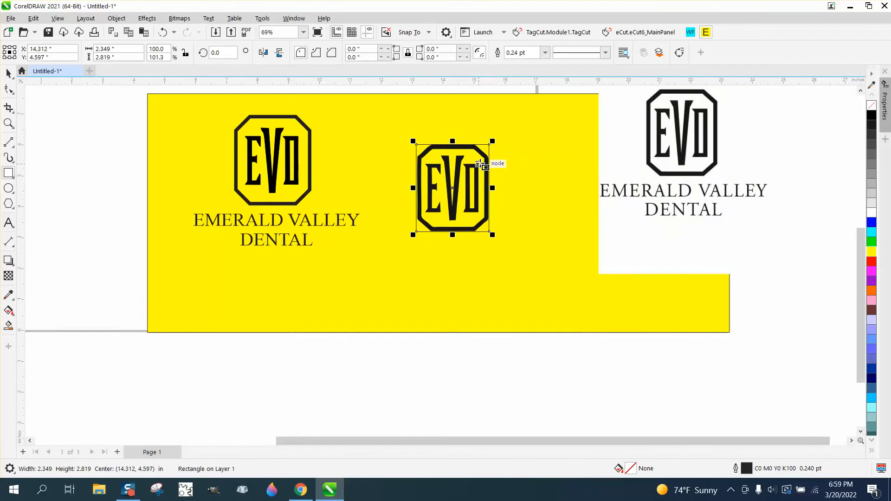
pyautogui.press('p')
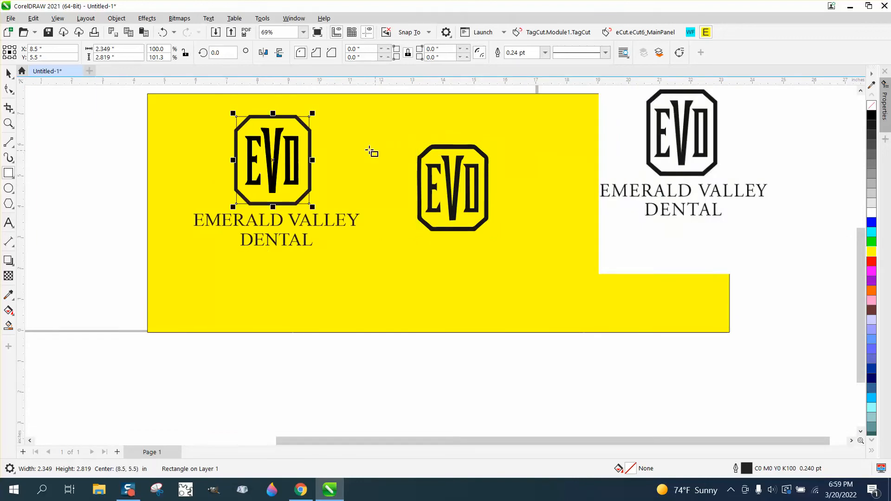
pyautogui.click(8, 73)
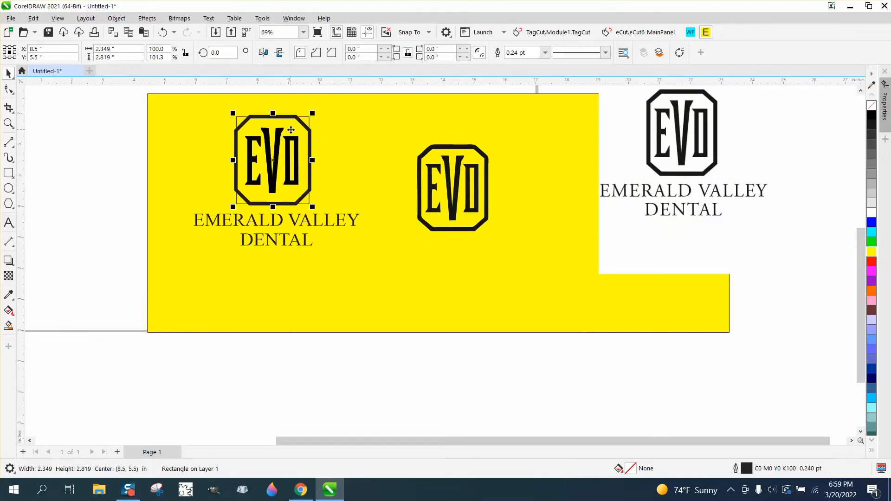
pyautogui.press('Right')
pyautogui.press('Right')
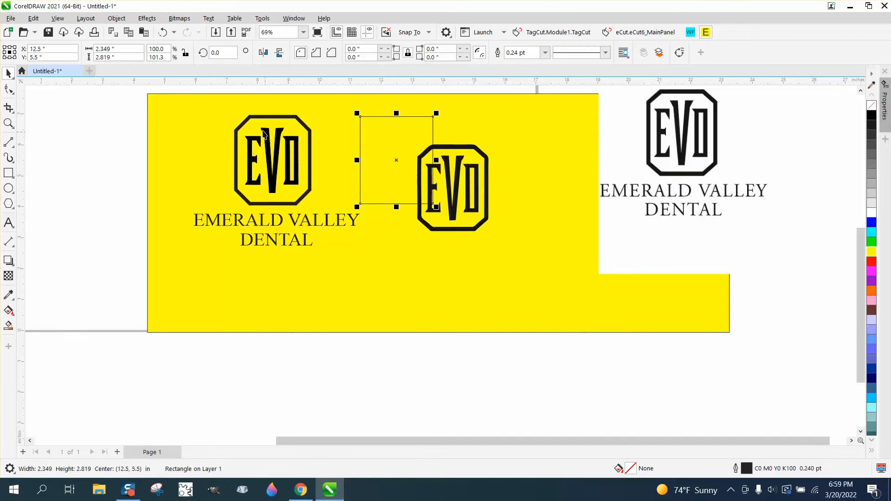
# - Move the whole finished logo 8 in down, clear of the yellow rectangle
pyautogui.moveTo(136, 102); pyautogui.dragTo(371, 255)
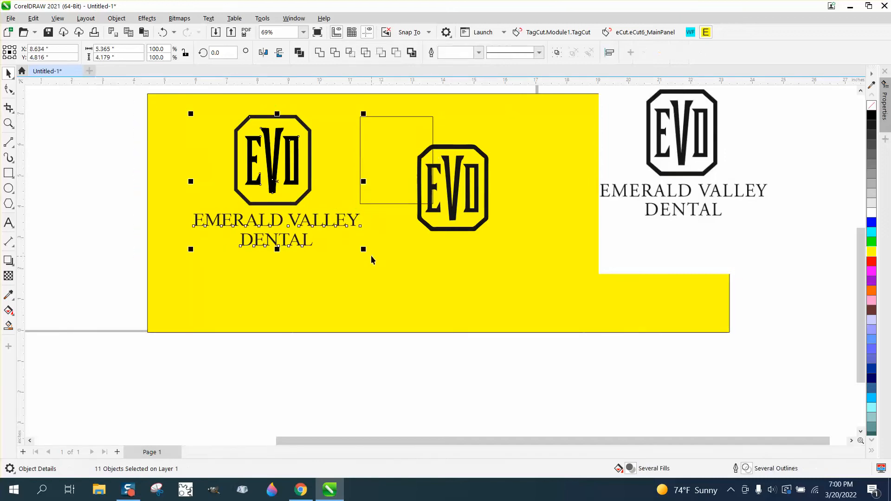
pyautogui.press('Down')
pyautogui.press('Down')
pyautogui.press('Down')
pyautogui.press('Down')
# - Move the unfilled rectangle 4 in left, back to the page center
pyautogui.click(391, 204)
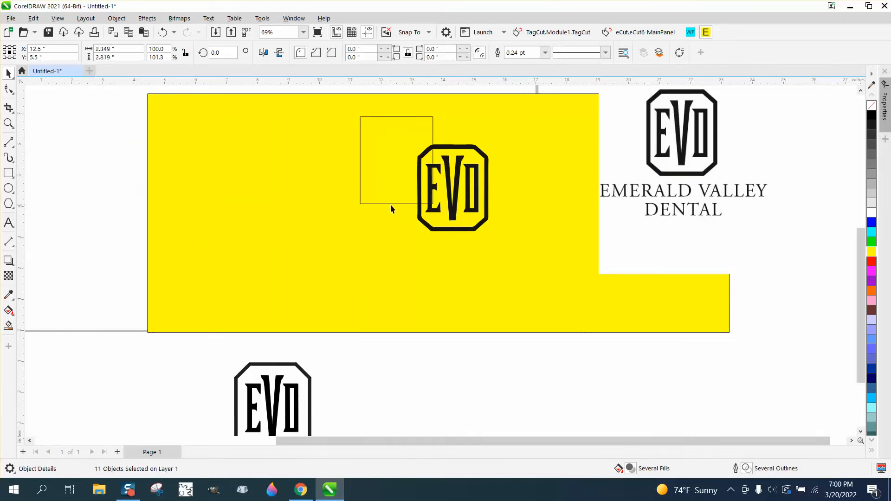
pyautogui.press('Left')
pyautogui.press('Left')
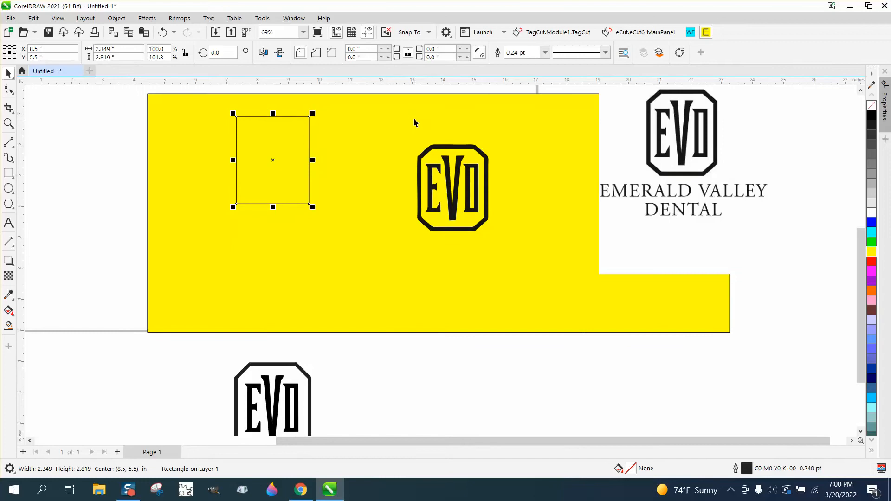
# - Group the traced emblem's frame and letters and center the group on the page, inside the unfilled rectangle
pyautogui.moveTo(408, 91); pyautogui.dragTo(502, 255)
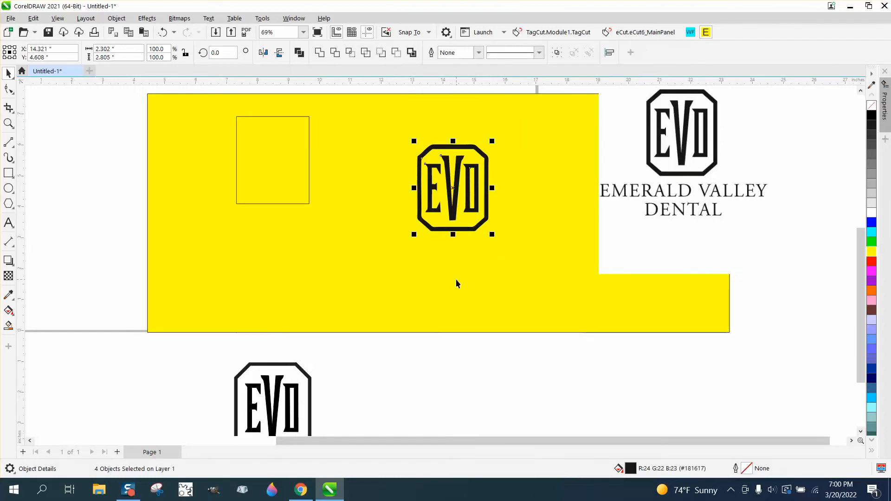
pyautogui.press('p')
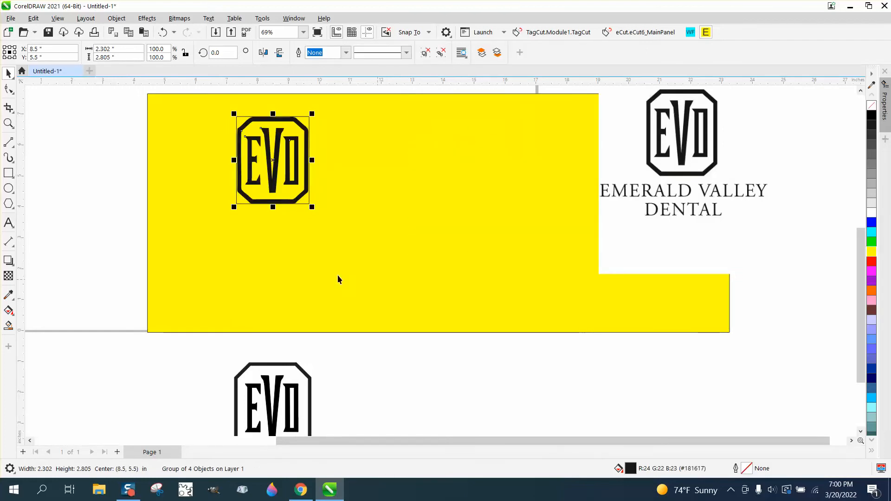
# - Try narrowing the grouped traced emblem slightly from its left side and undo the resize
pyautogui.click(9, 123)
pyautogui.moveTo(247, 106); pyautogui.dragTo(362, 239)
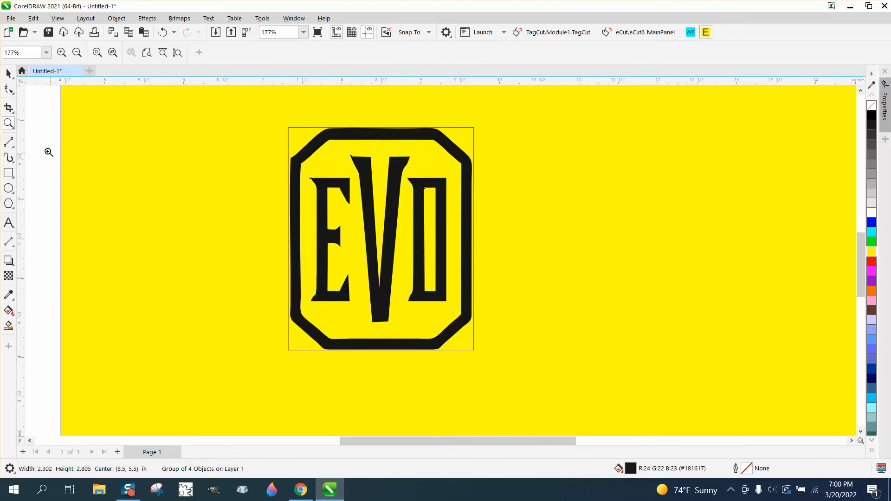
pyautogui.click(9, 73)
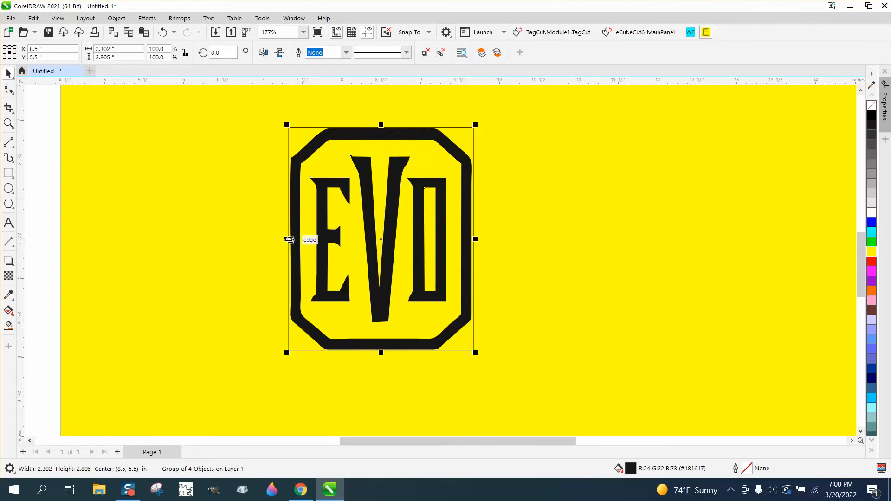
pyautogui.moveTo(289, 240); pyautogui.dragTo(289, 239)
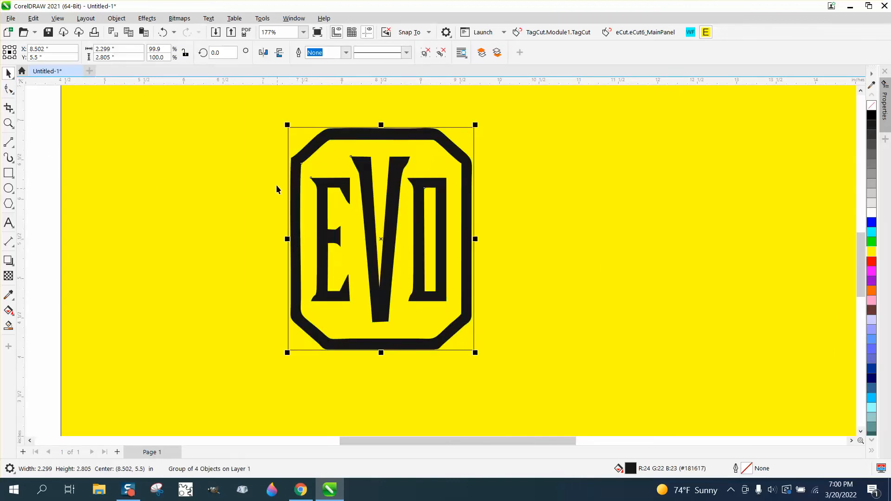
pyautogui.click(162, 32)
# - Lock the yellow background rectangle in place and deselect it
pyautogui.click(283, 118)
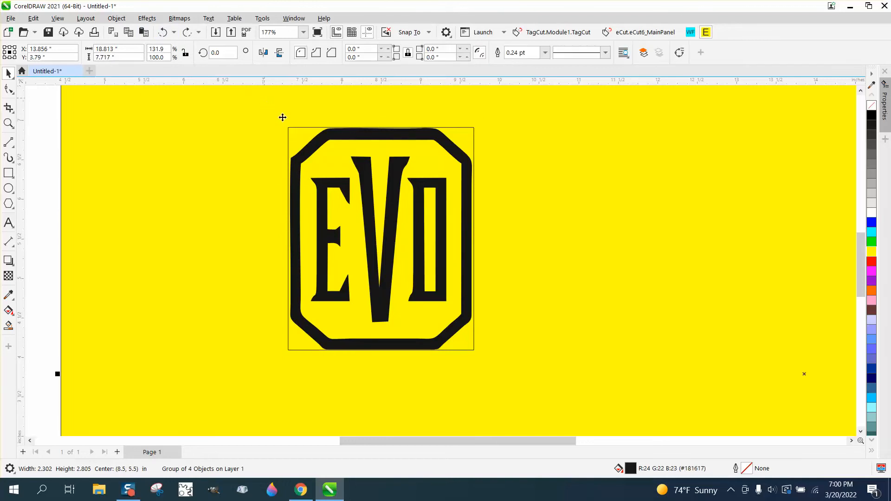
pyautogui.click(233, 126)
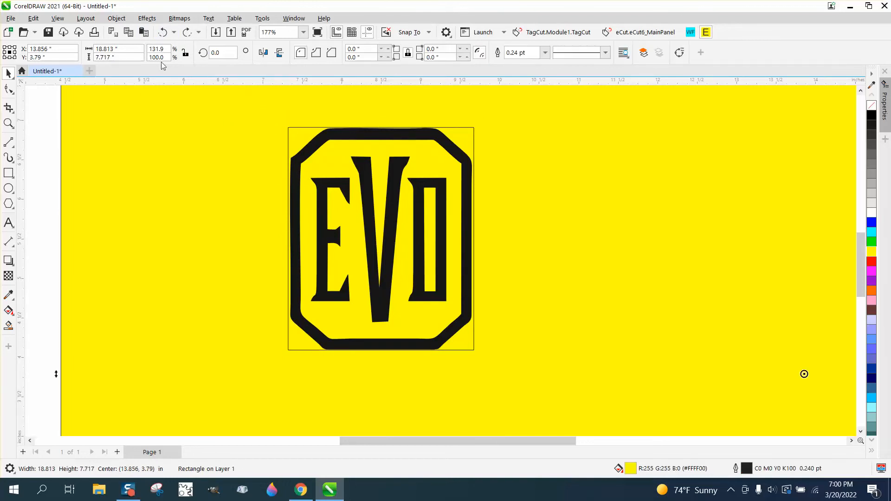
pyautogui.click(118, 18)
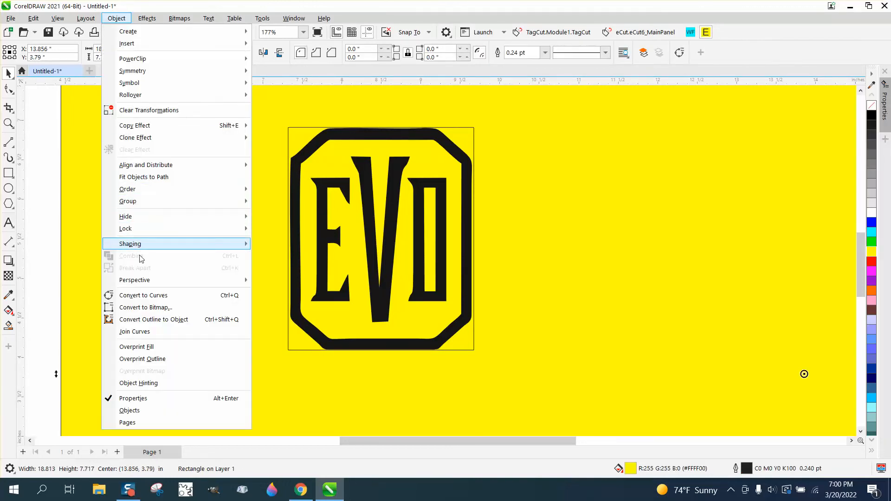
pyautogui.moveTo(160, 232)
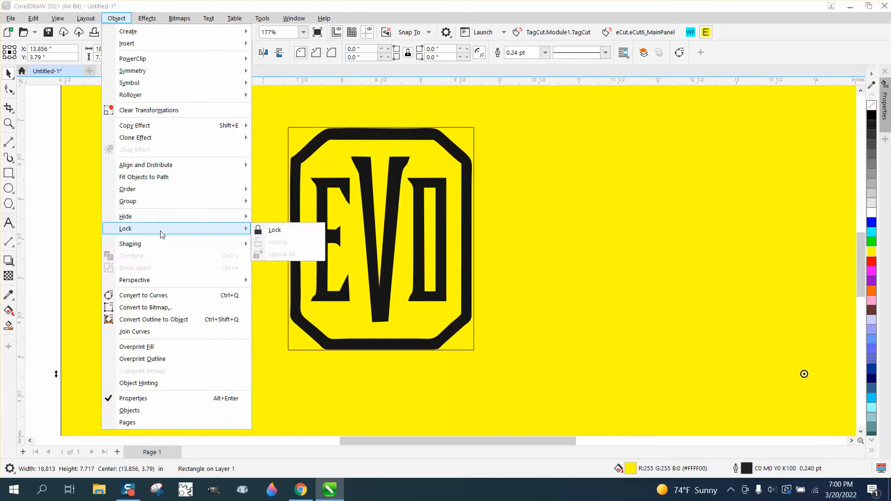
pyautogui.click(276, 231)
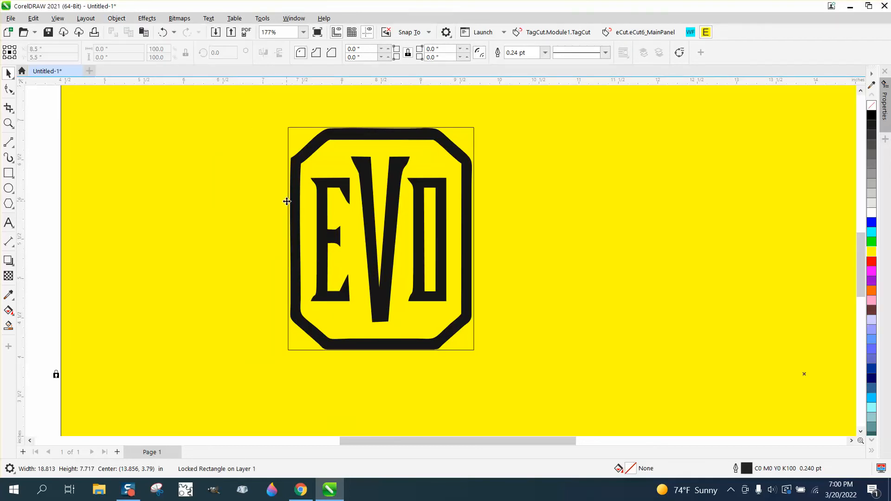
pyautogui.click(54, 184)
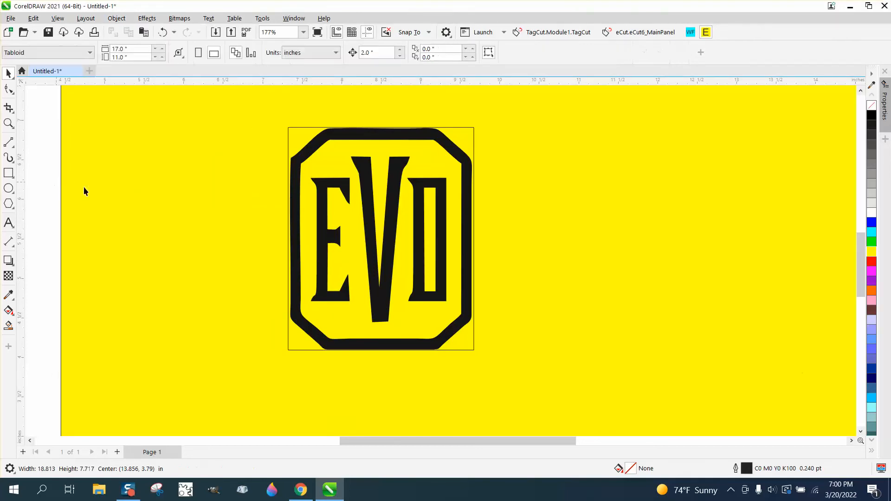
# - Narrow the unfilled rectangle to about 2.32 in around its center and chamfer all its corners at 0.42 in
pyautogui.click(289, 212)
pyautogui.moveTo(289, 239); pyautogui.dragTo(288, 239)
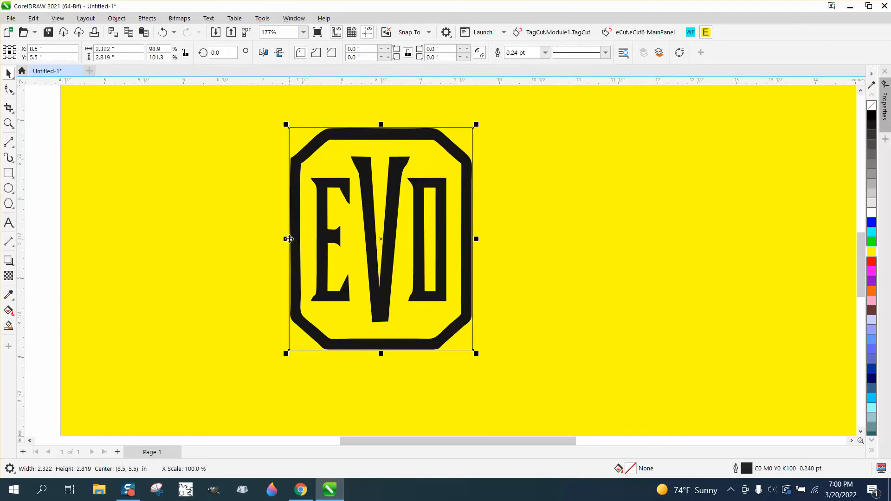
pyautogui.scroll(-2, 285, 239)
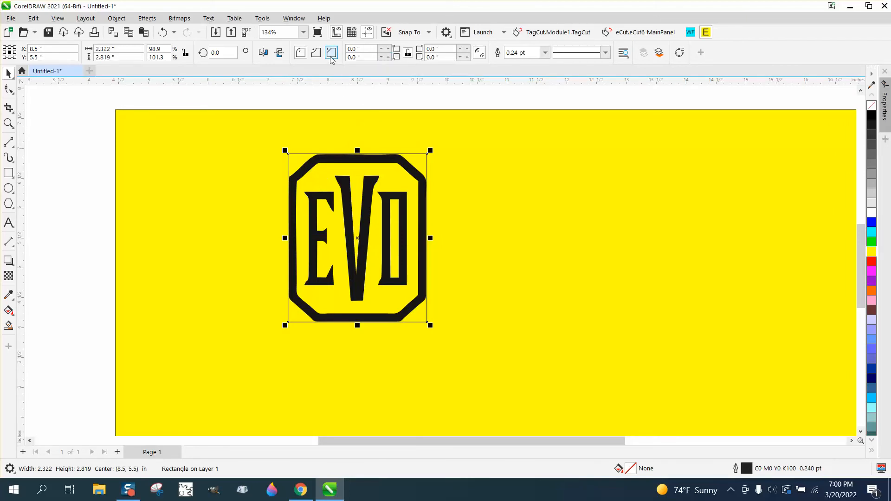
pyautogui.click(389, 52)
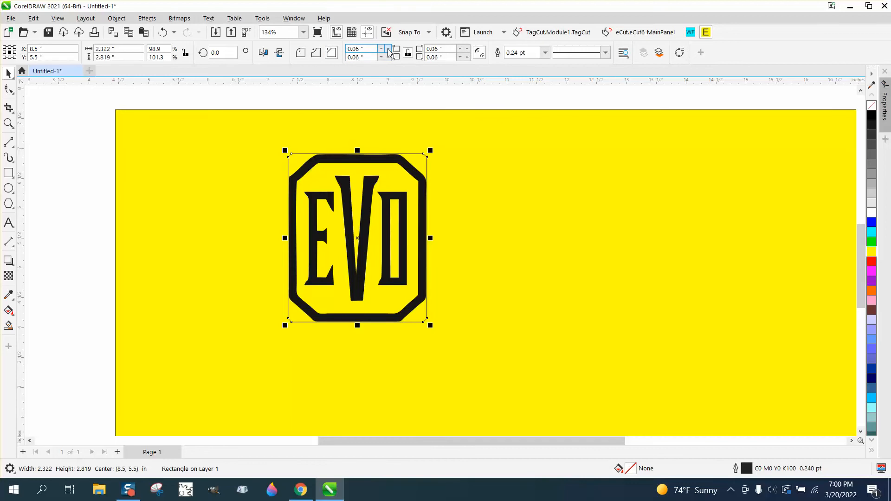
pyautogui.click(389, 52)
pyautogui.moveTo(389, 50); pyautogui.dragTo(388, 50)
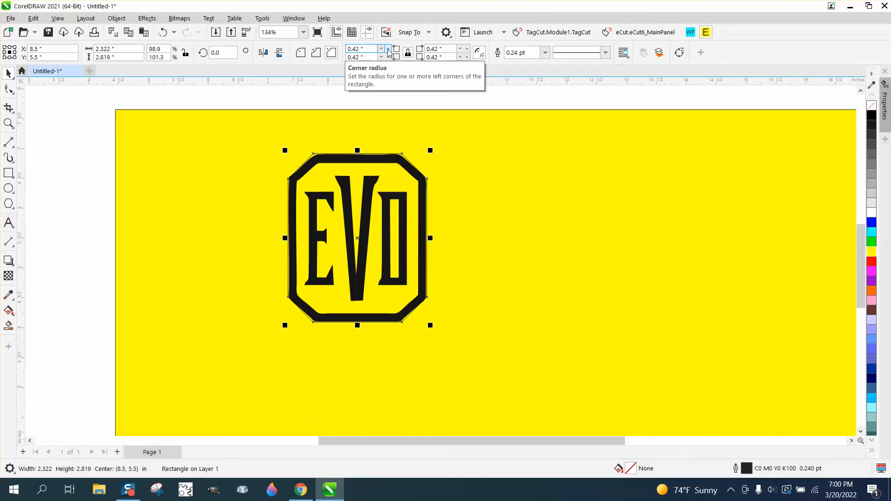
# - Move the chamfered rectangle 4 in right, off the traced emblem, and set its outline width to 10 pt
pyautogui.press('Right')
pyautogui.press('Right')
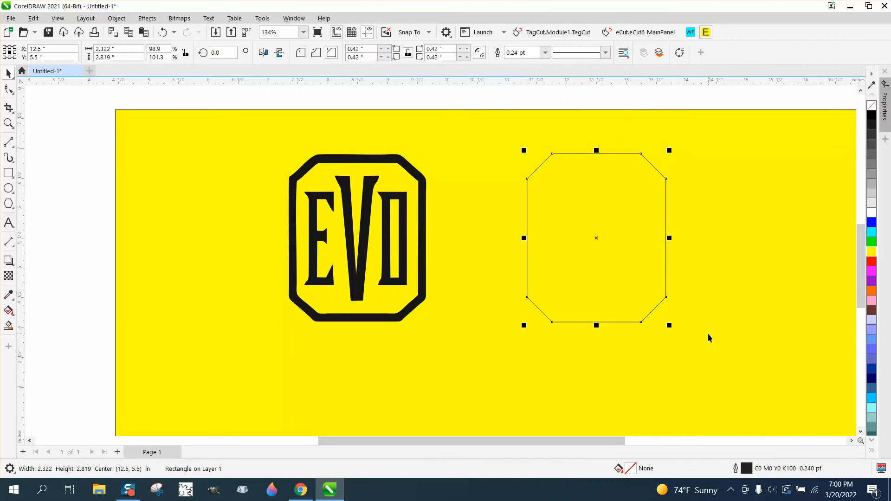
pyautogui.press('F12')
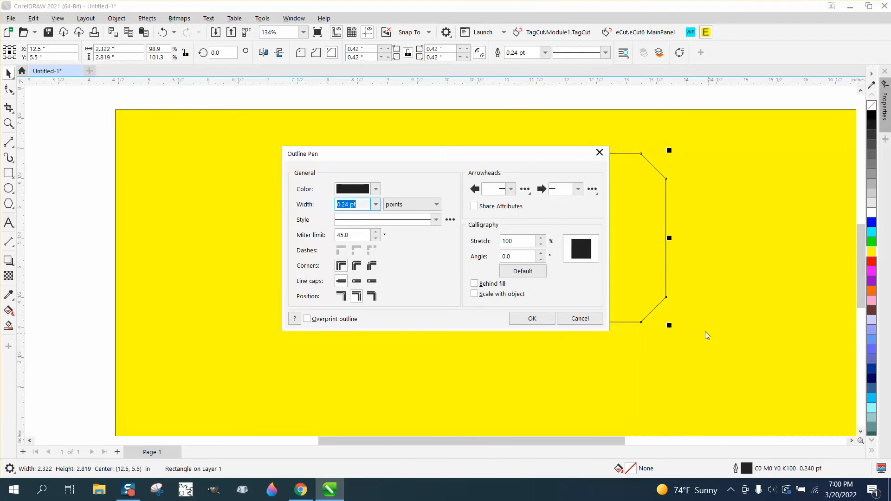
pyautogui.click(379, 205)
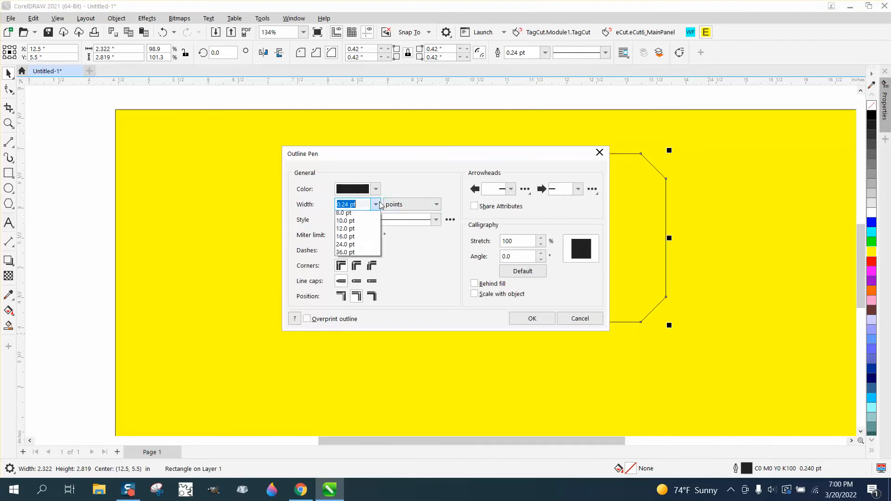
pyautogui.click(431, 155)
pyautogui.moveTo(433, 156); pyautogui.dragTo(296, 229)
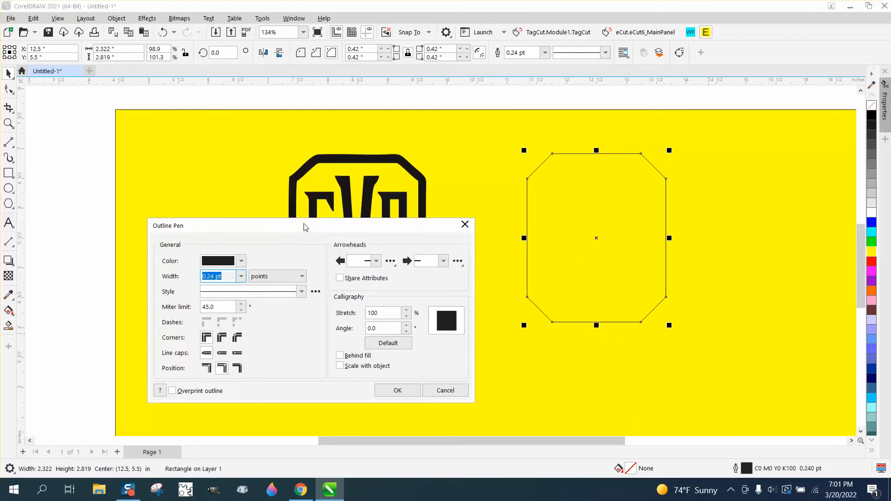
pyautogui.click(237, 277)
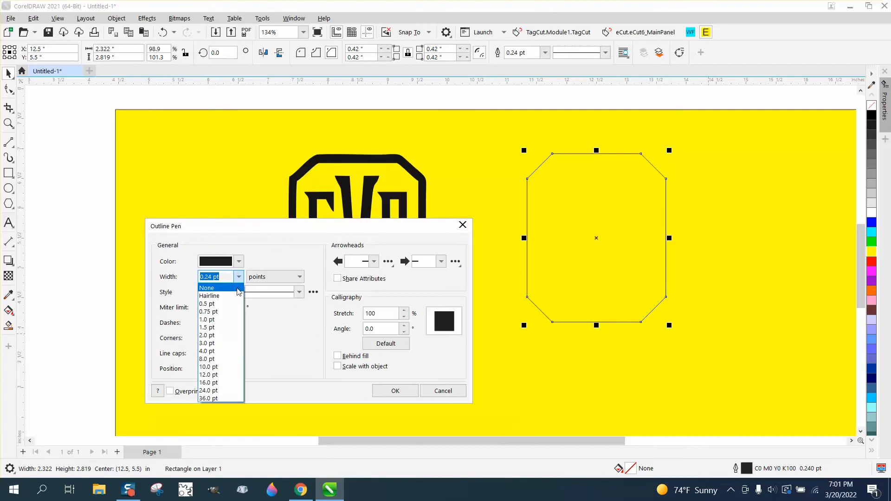
pyautogui.click(219, 360)
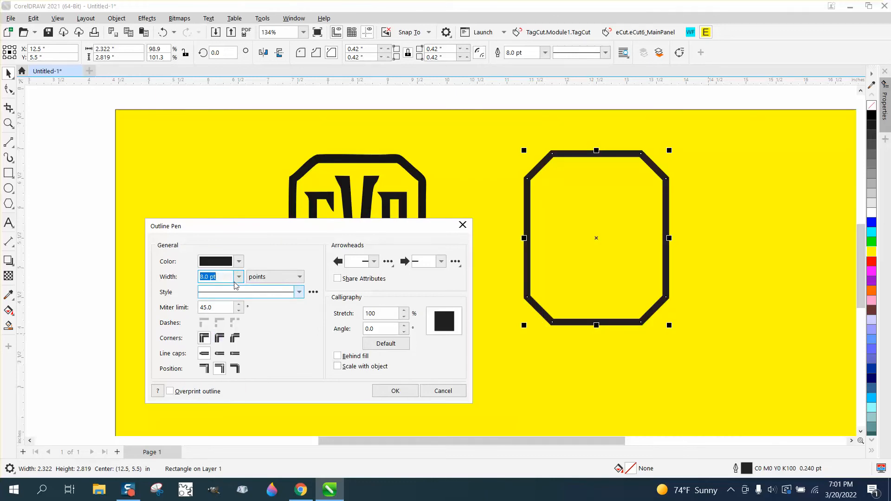
pyautogui.click(236, 279)
pyautogui.click(218, 367)
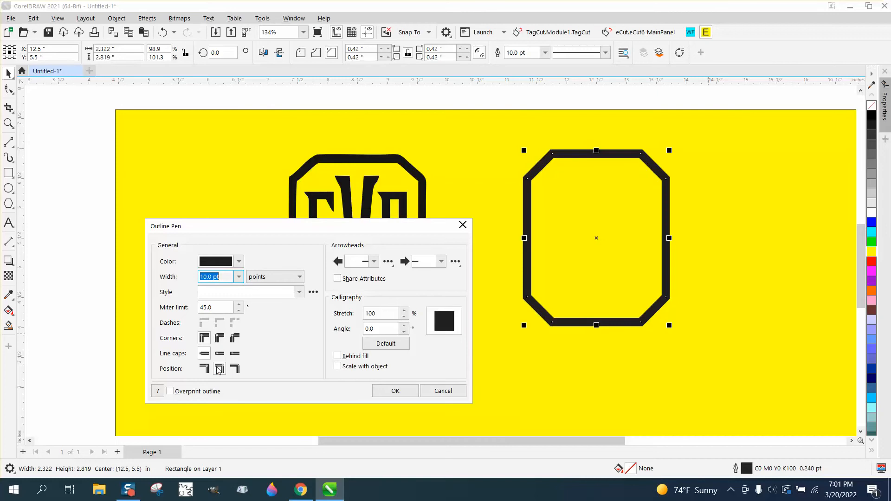
pyautogui.click(396, 391)
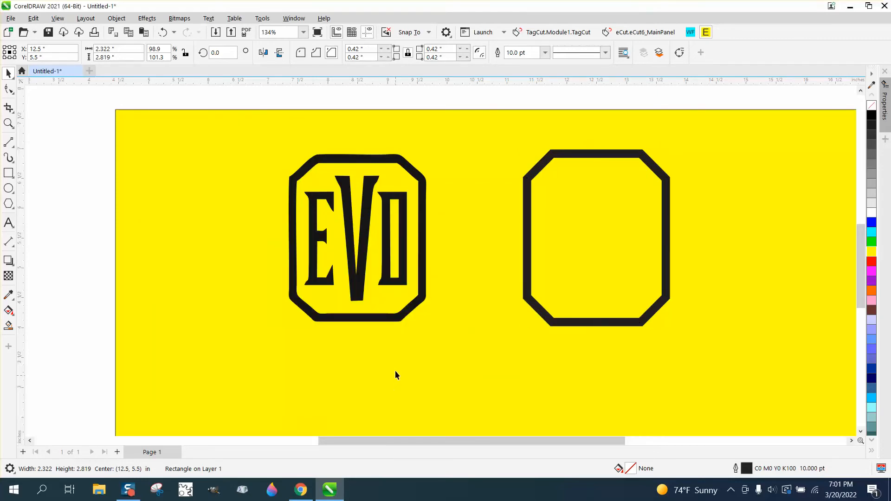
# - Delete the whole traced emblem group and undo the deletion
pyautogui.click(403, 166)
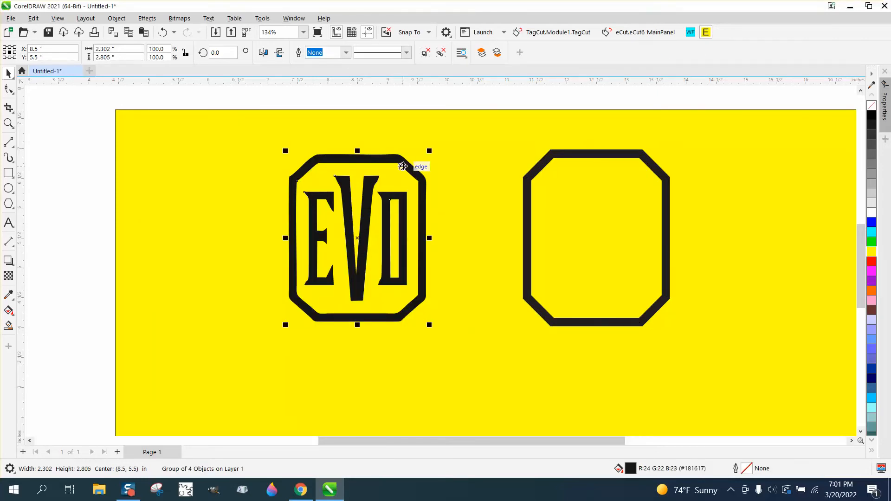
pyautogui.press('Delete')
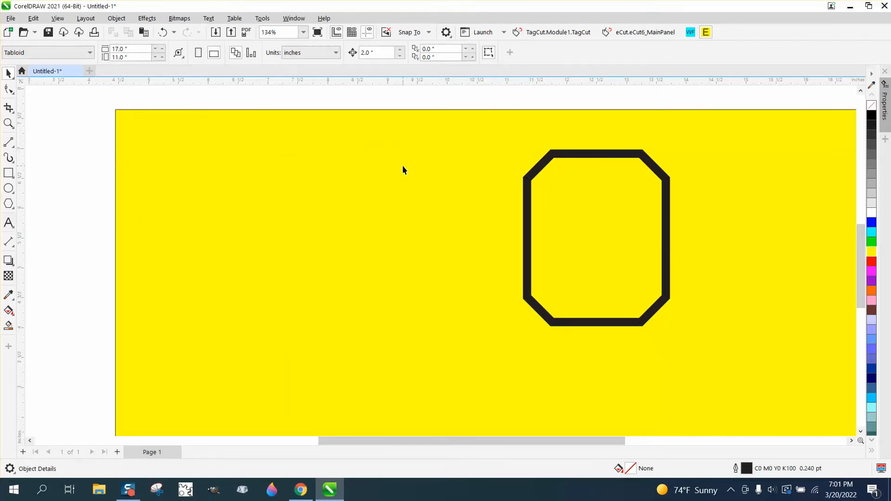
pyautogui.click(163, 32)
# - Ungroup the traced emblem and delete only its rough octagonal frame, keeping the letters
pyautogui.click(117, 18)
pyautogui.moveTo(143, 213)
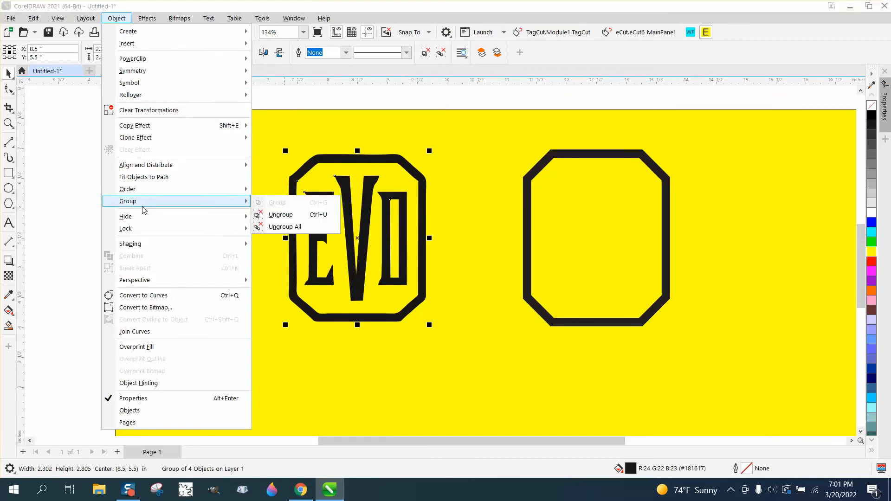
pyautogui.click(267, 222)
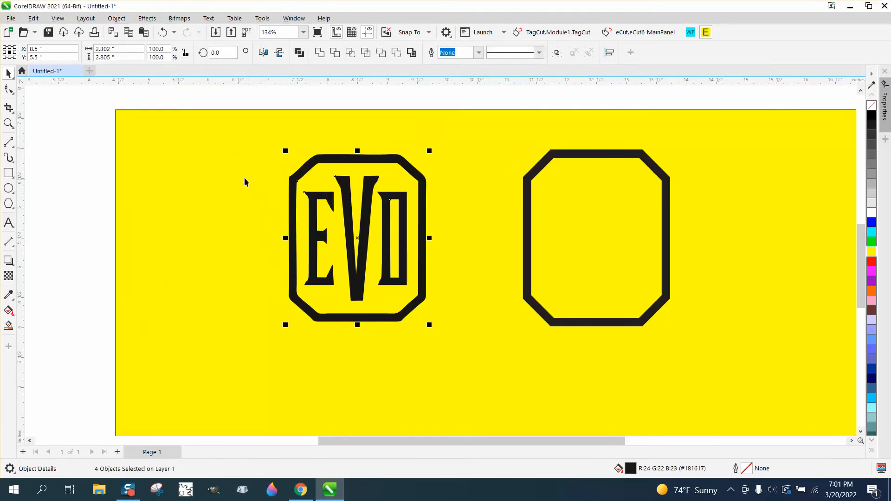
pyautogui.click(357, 161)
pyautogui.press('Delete')
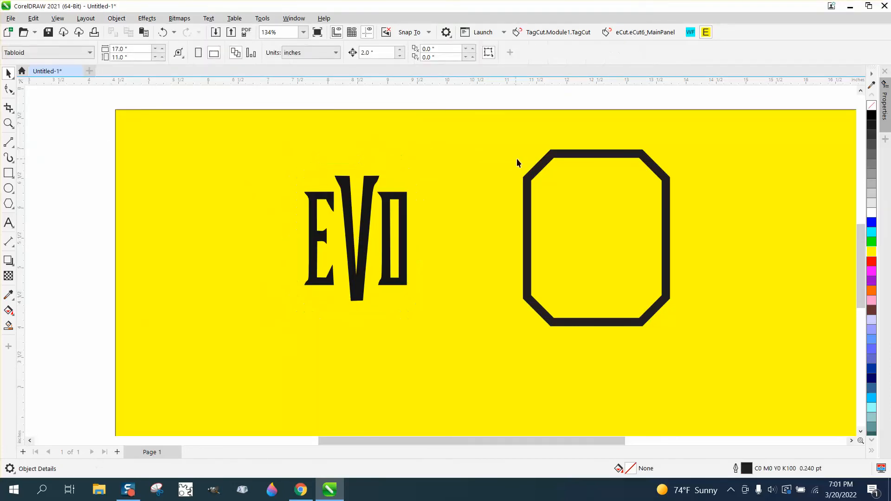
# - Center the clean 10 pt octagonal frame on the page, around the traced letters
pyautogui.click(556, 160)
pyautogui.press('p')
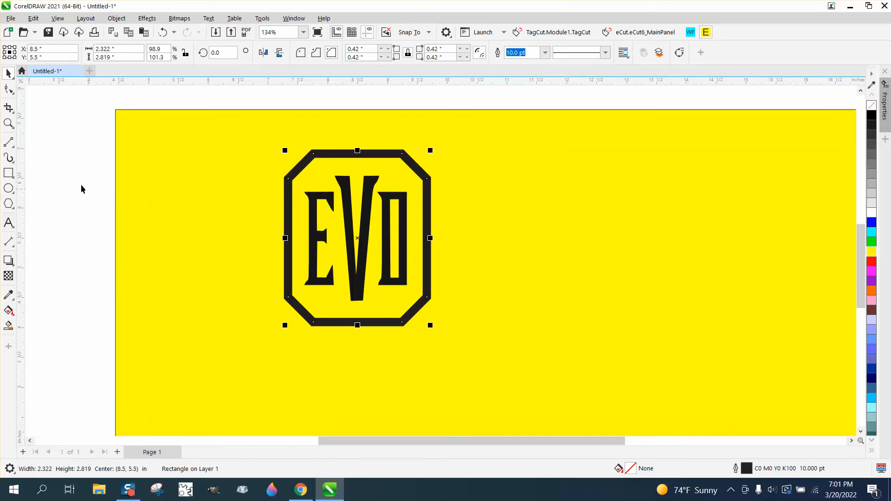
# - Move the clean octagonal frame 4 in right, off the letters, and select the traced letter V
pyautogui.click(11, 125)
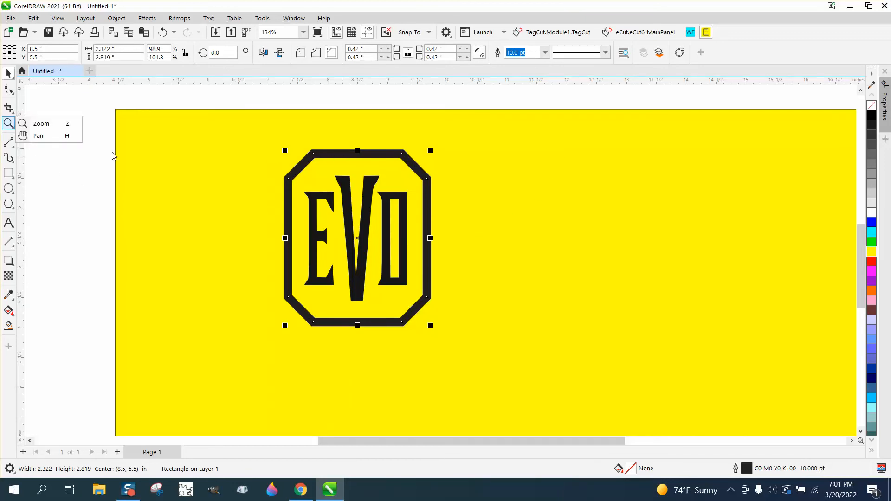
pyautogui.click(54, 127)
pyautogui.moveTo(328, 195); pyautogui.dragTo(475, 303)
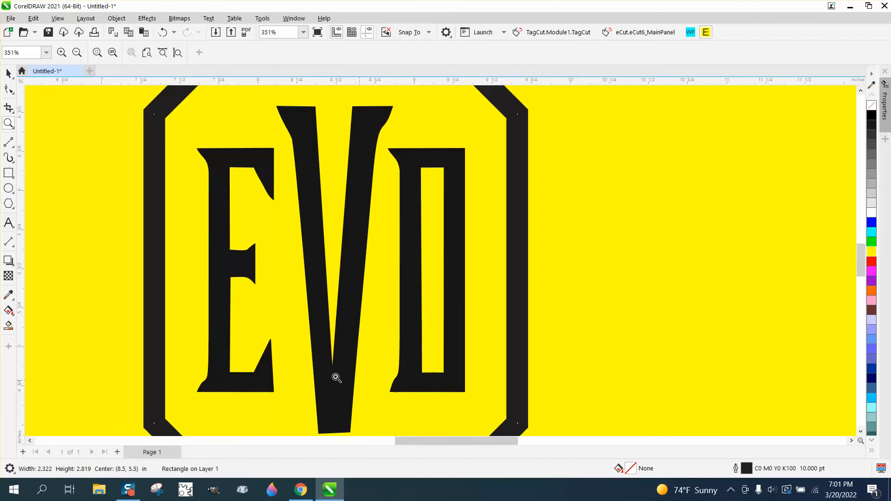
pyautogui.click(9, 73)
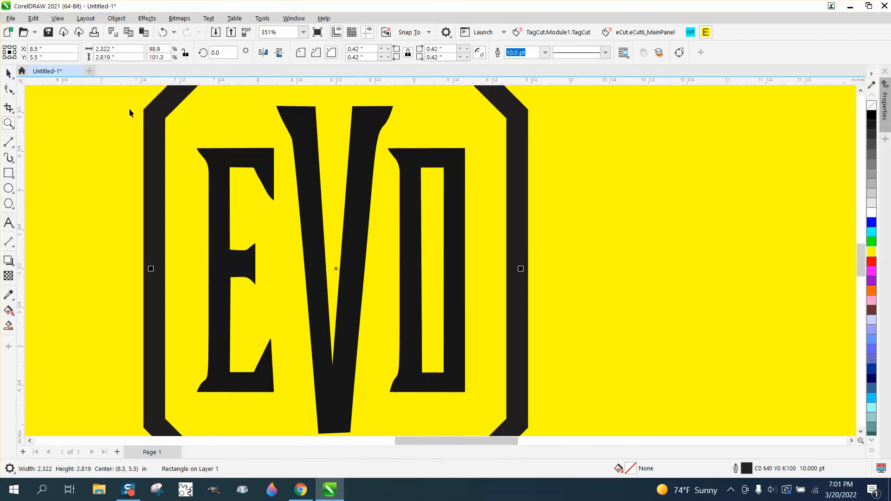
pyautogui.click(359, 148)
pyautogui.scroll(-1, 369, 181)
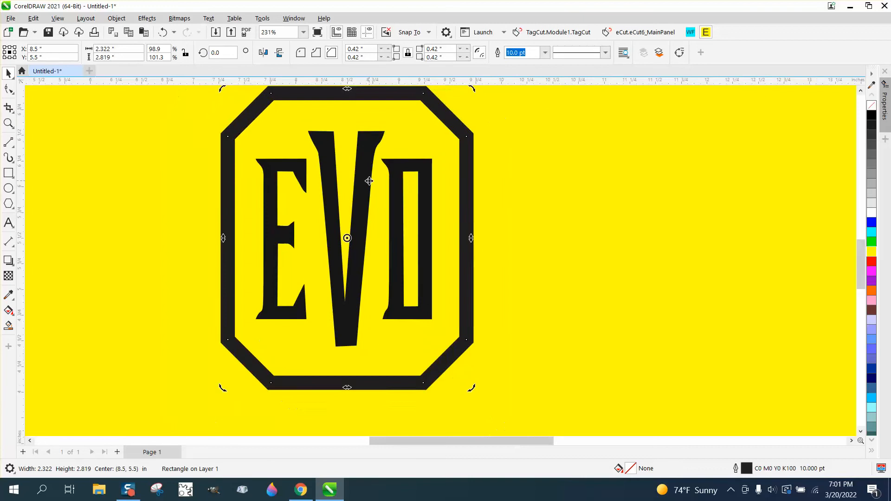
pyautogui.click(533, 179)
pyautogui.click(367, 171)
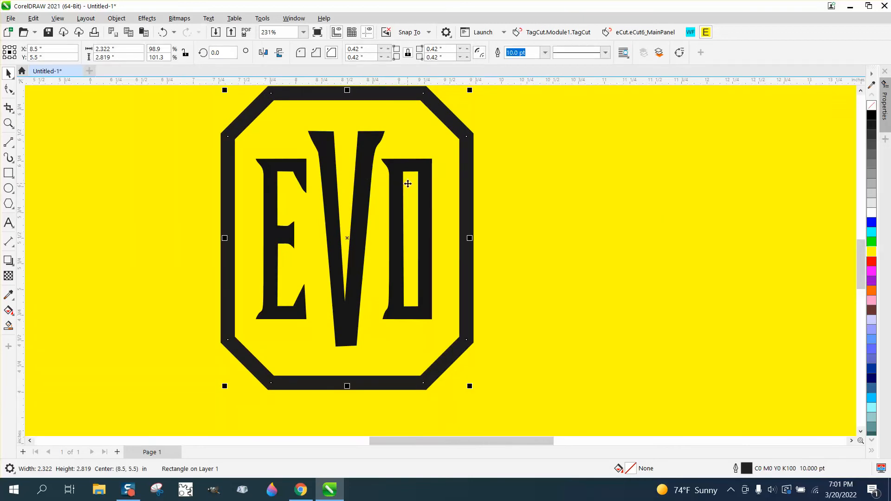
pyautogui.press('Right')
pyautogui.press('Right')
pyautogui.press('Right')
pyautogui.press('Right')
pyautogui.press('Right')
pyautogui.press('Right')
pyautogui.press('Right')
pyautogui.press('Right')
pyautogui.press('Right')
pyautogui.press('Right')
pyautogui.press('Right')
pyautogui.press('Right')
pyautogui.press('Right')
pyautogui.press('Right')
pyautogui.press('Right')
pyautogui.press('Right')
pyautogui.press('Right')
pyautogui.press('Right')
pyautogui.press('Right')
pyautogui.press('Right')
pyautogui.click(369, 163)
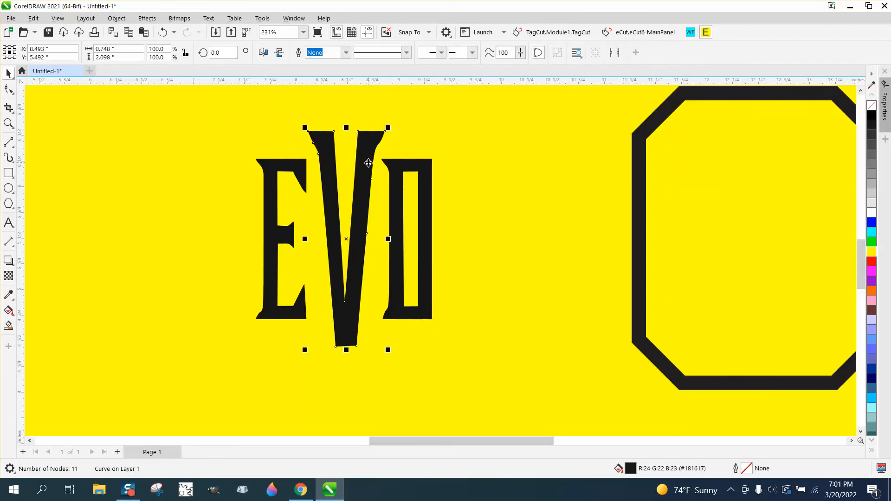
# - Replace the V's fill with a thin black outline and draw a vertical line about 2.29 in long, centered on the page
pyautogui.click(872, 106)
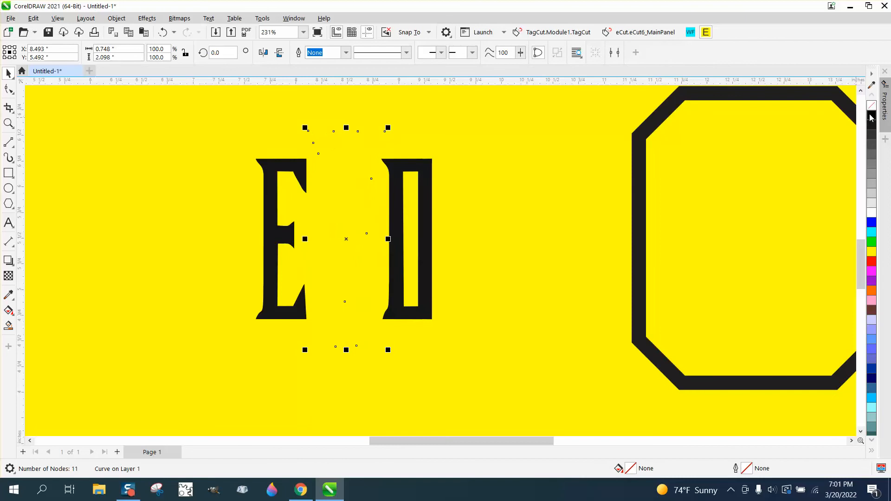
pyautogui.rightClick(872, 117)
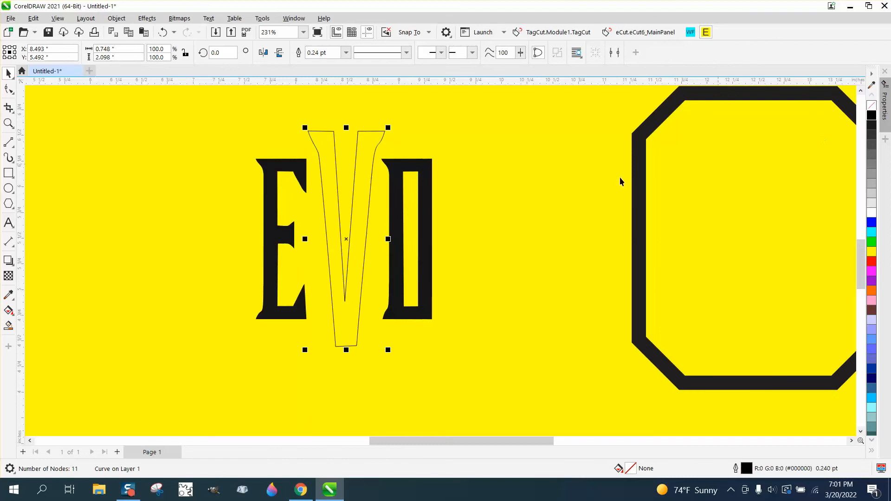
pyautogui.click(14, 147)
pyautogui.click(41, 156)
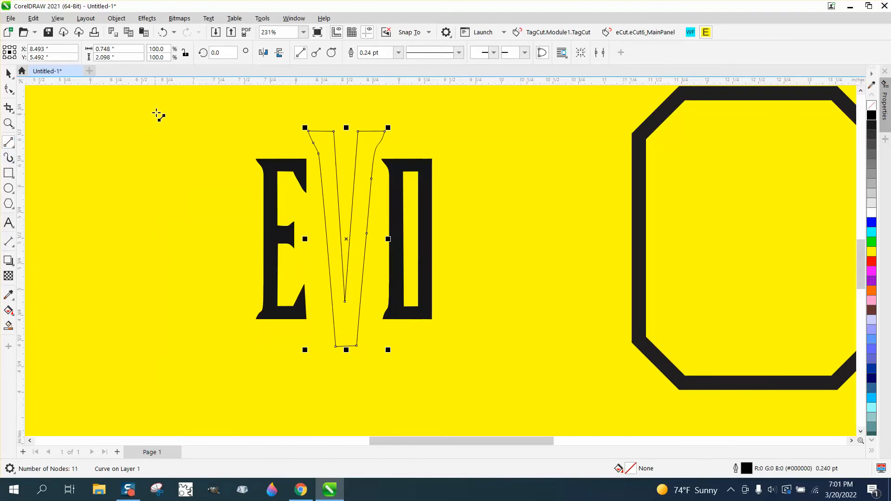
pyautogui.moveTo(149, 125); pyautogui.dragTo(158, 361)
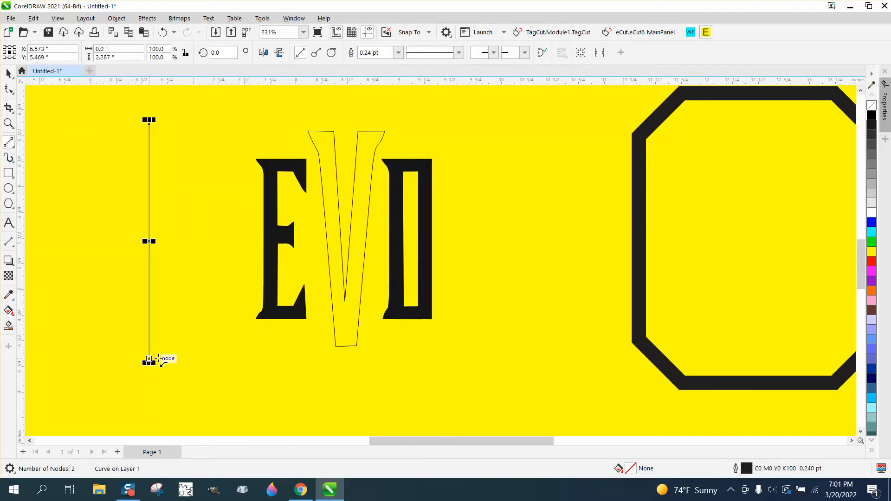
pyautogui.press('p')
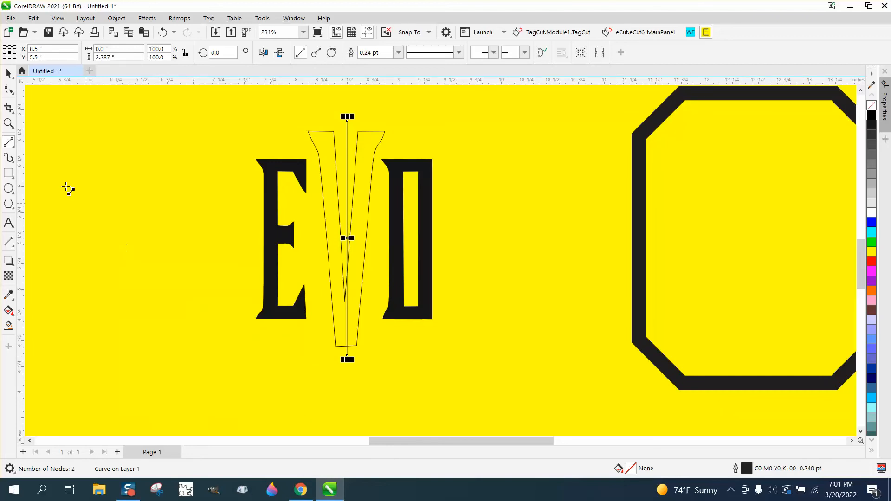
# - Move the vertical line slightly left so that it runs through the V's inner bottom point
pyautogui.click(9, 123)
pyautogui.moveTo(279, 117); pyautogui.dragTo(429, 334)
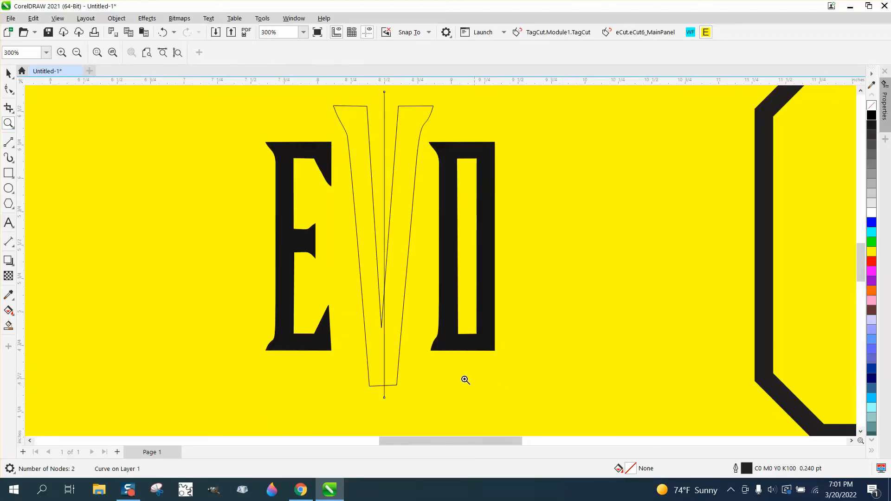
pyautogui.click(8, 73)
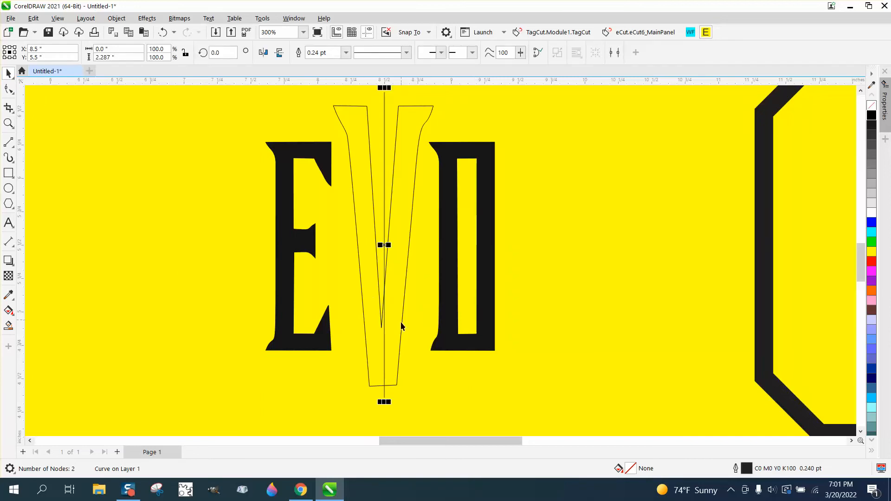
pyautogui.moveTo(385, 328); pyautogui.dragTo(382, 325)
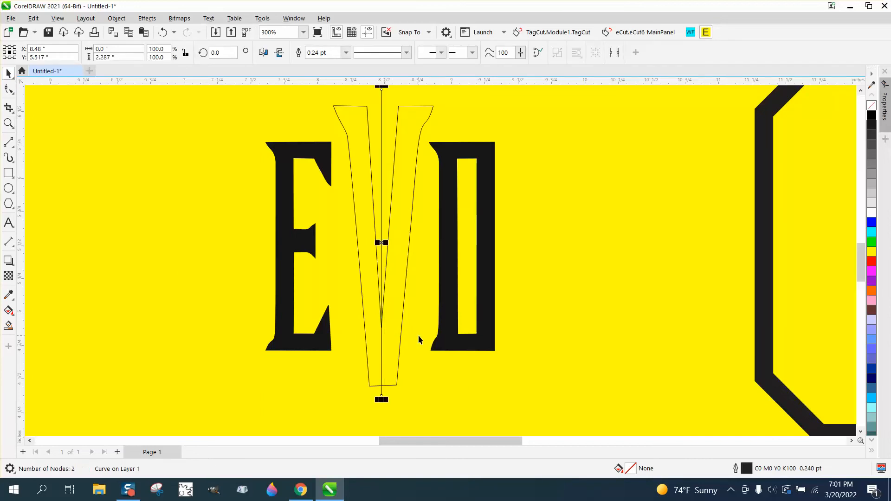
# - Remove the V's segments right of the vertical line with Virtual Segment Delete, and delete the line itself
pyautogui.scroll(-1, 311, 279)
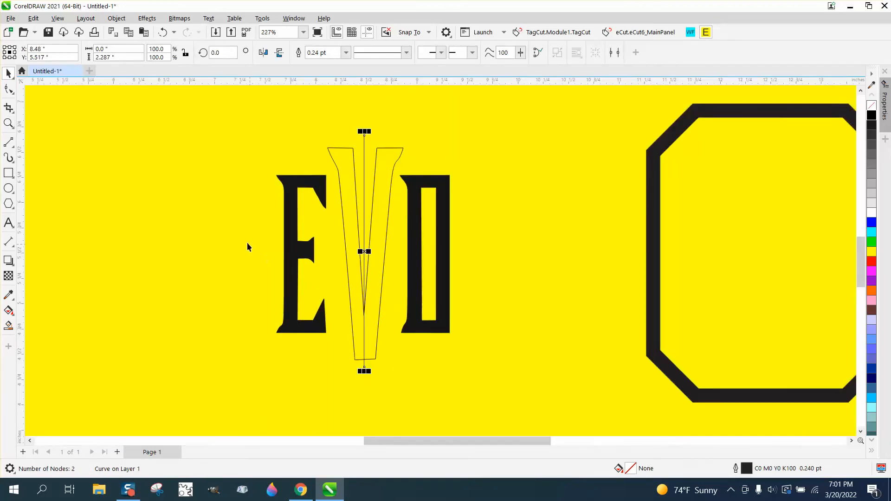
pyautogui.click(9, 110)
pyautogui.click(56, 133)
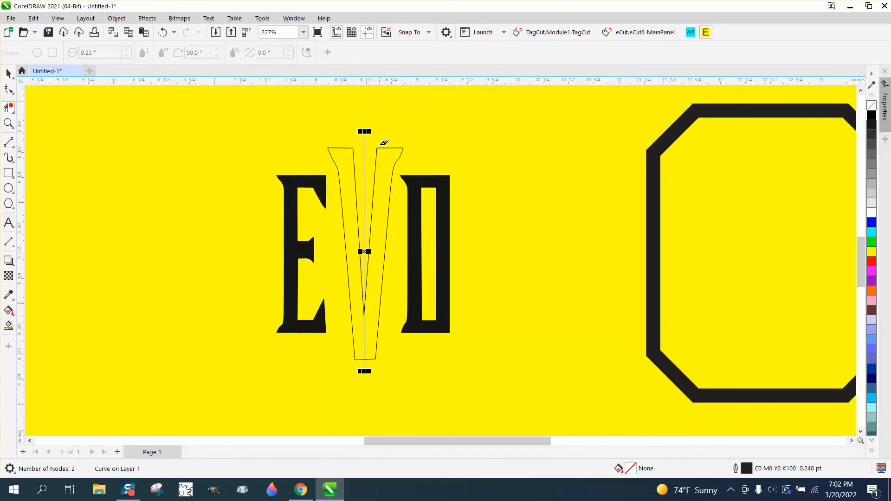
pyautogui.moveTo(381, 141); pyautogui.dragTo(384, 360)
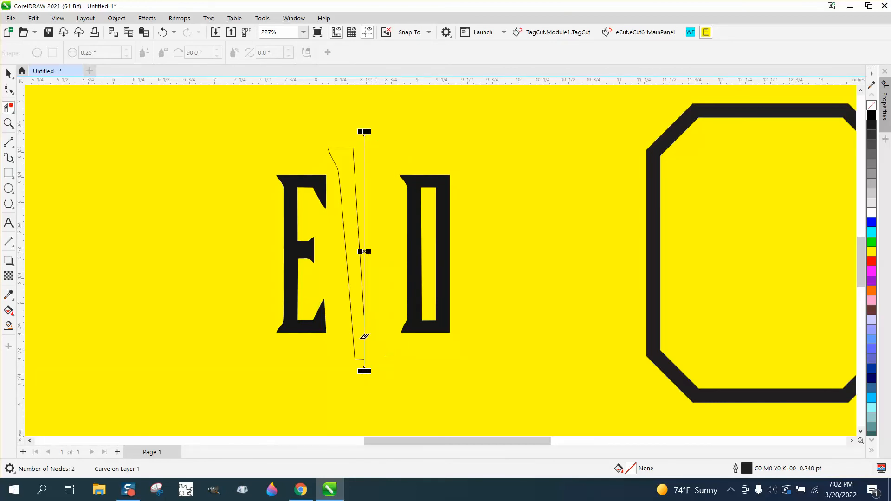
pyautogui.click(8, 73)
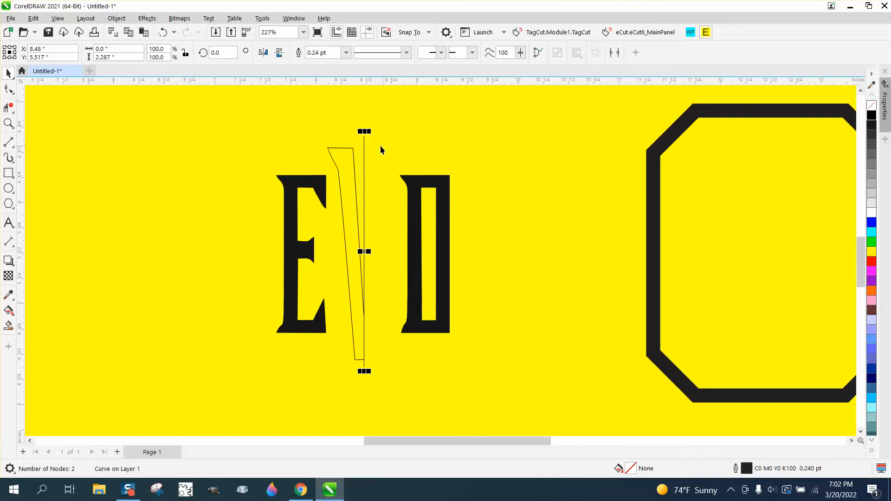
pyautogui.press('Delete')
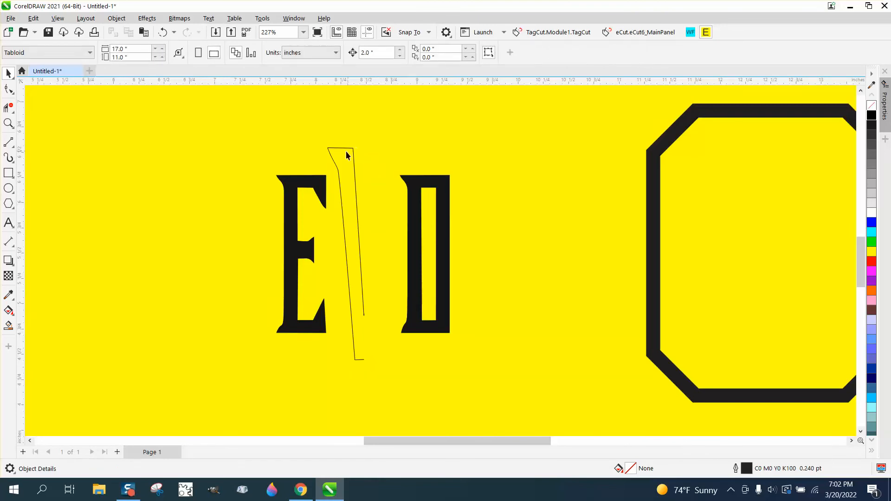
# - Mirror a copy of the V's left half to its right and smart-fill the enclosed V with black, without outline
pyautogui.click(339, 171)
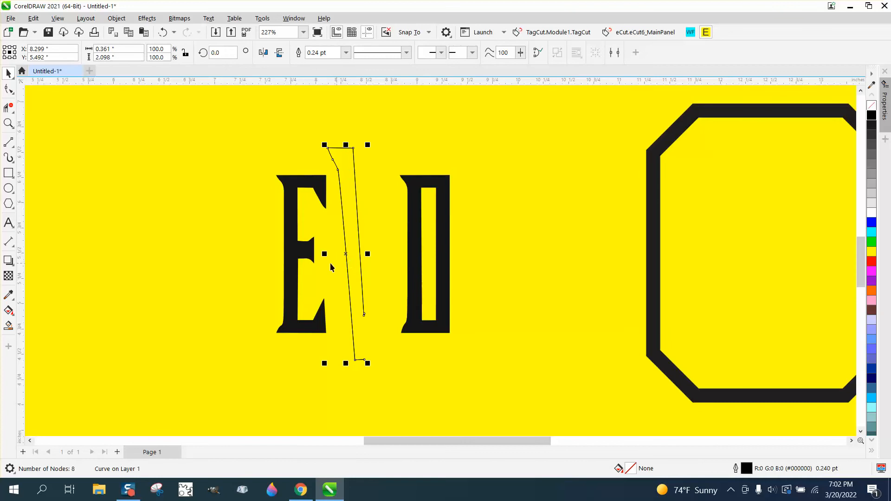
pyautogui.moveTo(324, 254); pyautogui.dragTo(375, 255)
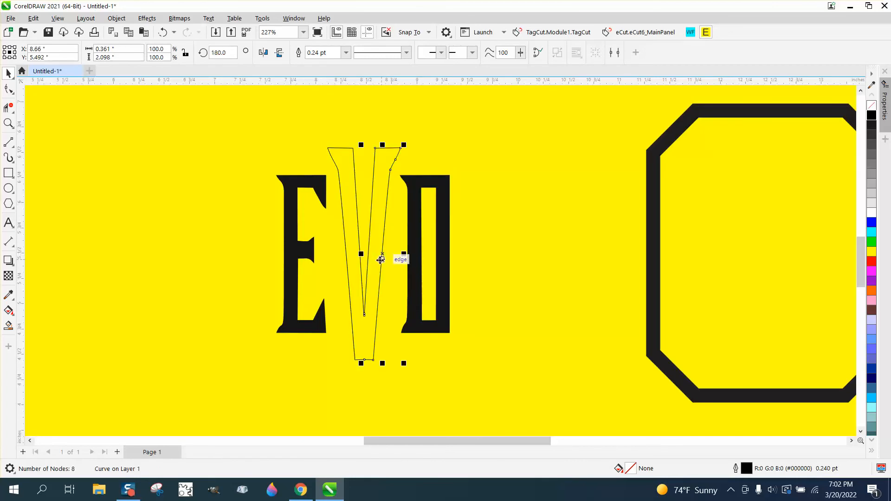
pyautogui.click(8, 327)
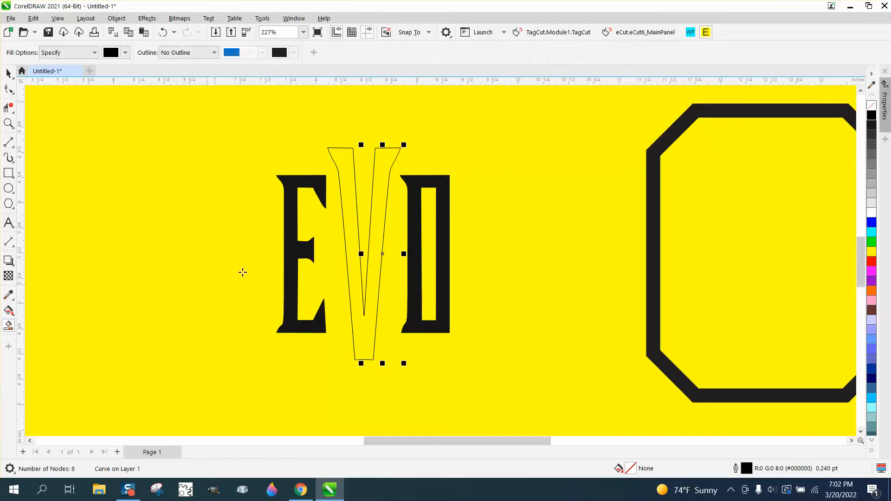
pyautogui.click(353, 228)
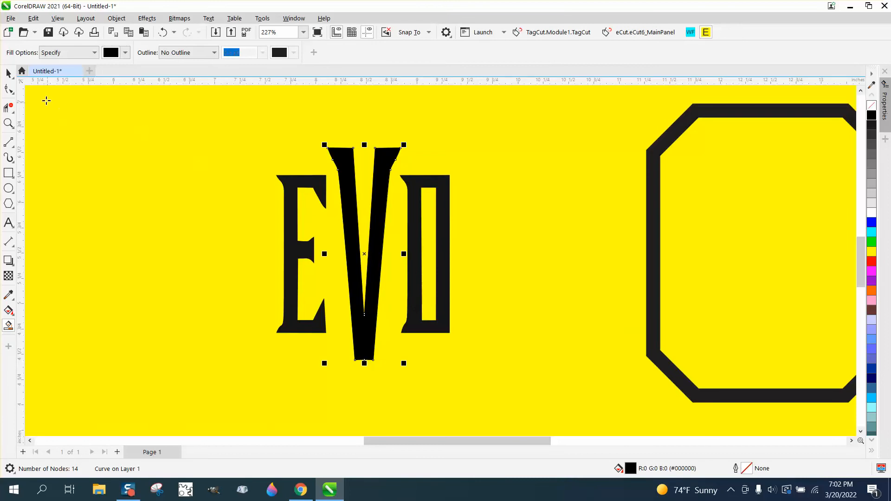
# - Center the clean octagonal frame on the page, around the E, V and D letters
pyautogui.click(9, 123)
pyautogui.moveTo(320, 140); pyautogui.dragTo(405, 197)
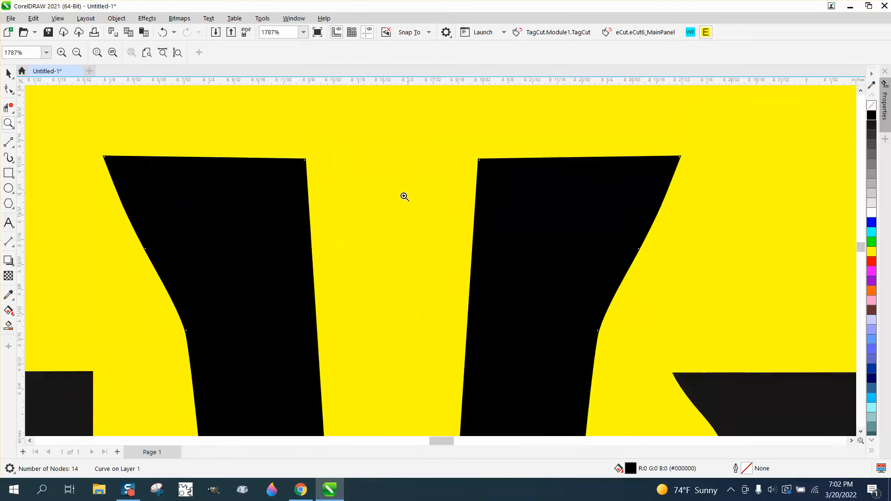
pyautogui.scroll(-3, 353, 171)
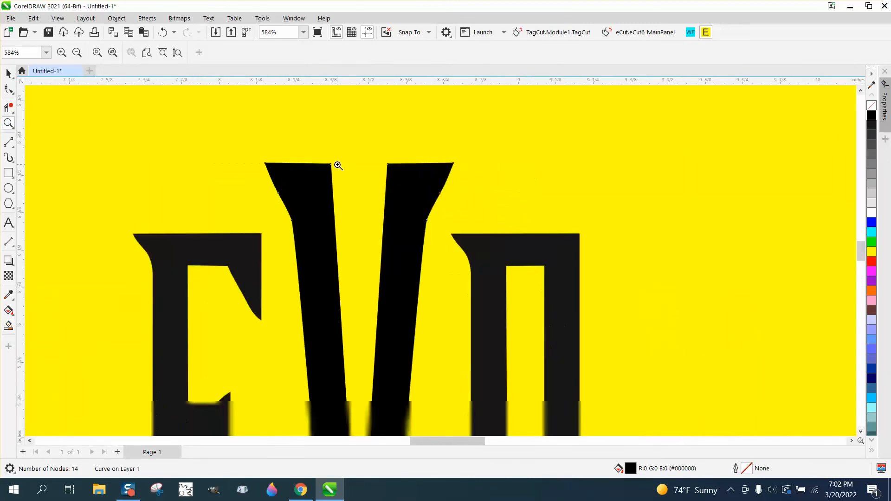
pyautogui.scroll(-3, 338, 165)
pyautogui.click(8, 74)
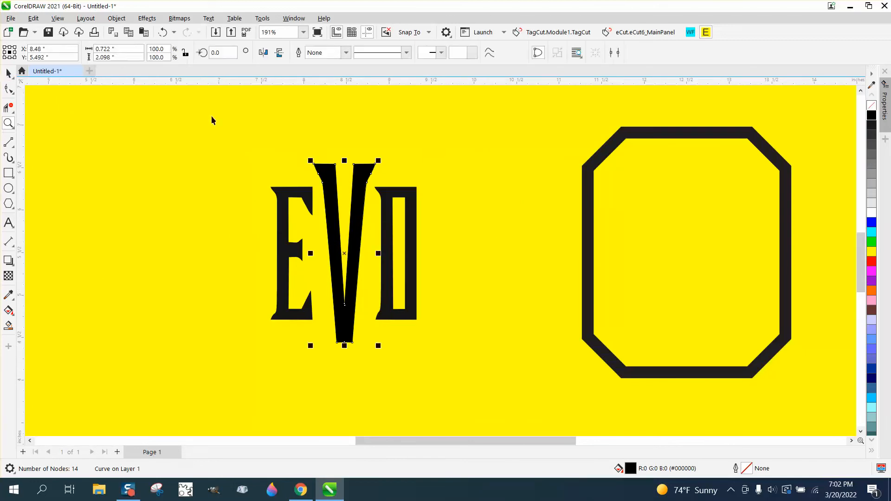
pyautogui.click(638, 135)
pyautogui.press('p')
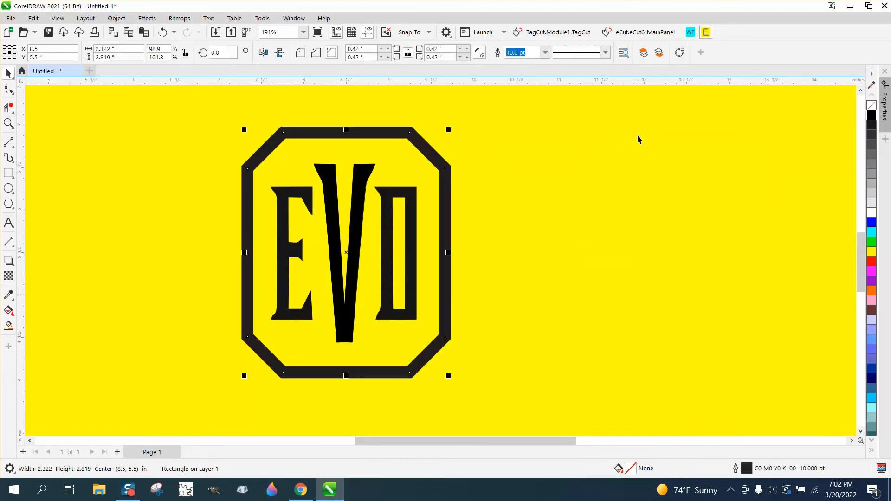
pyautogui.scroll(-2, 561, 169)
pyautogui.scroll(-1, 546, 177)
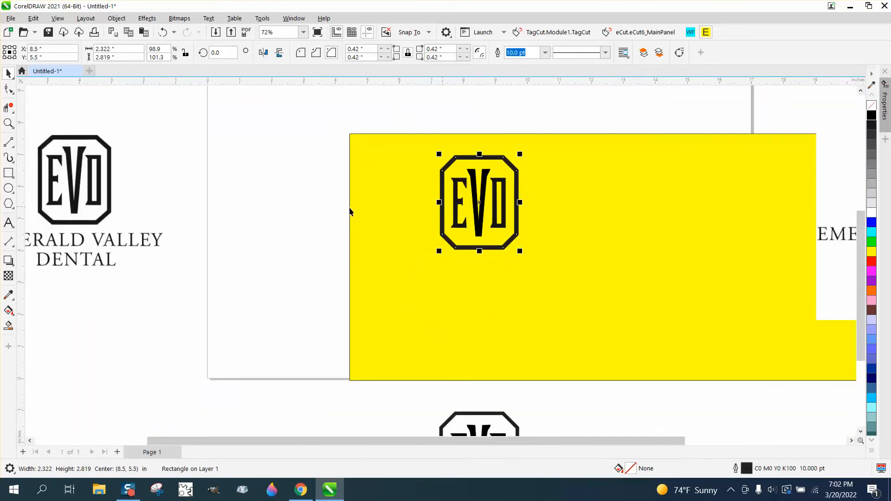
# - Add the two-line text "EMERALD VALLEY / DENTAL" below the lettering of the logo right of the page, and center-align it
pyautogui.click(156, 241)
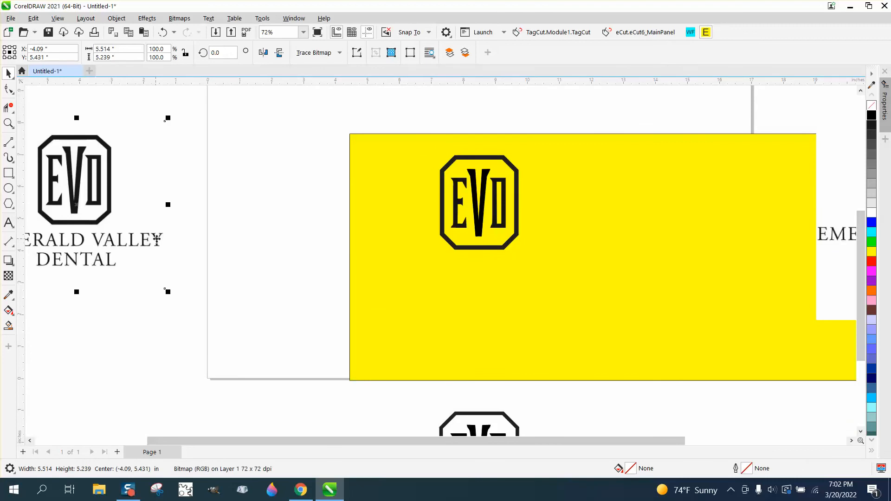
pyautogui.scroll(-2, 292, 243)
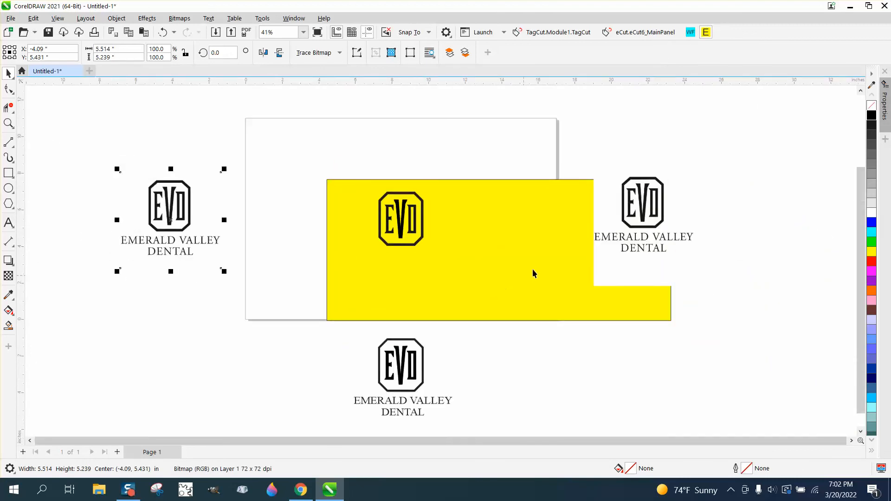
pyautogui.click(9, 123)
pyautogui.moveTo(581, 223); pyautogui.dragTo(730, 284)
pyautogui.click(9, 222)
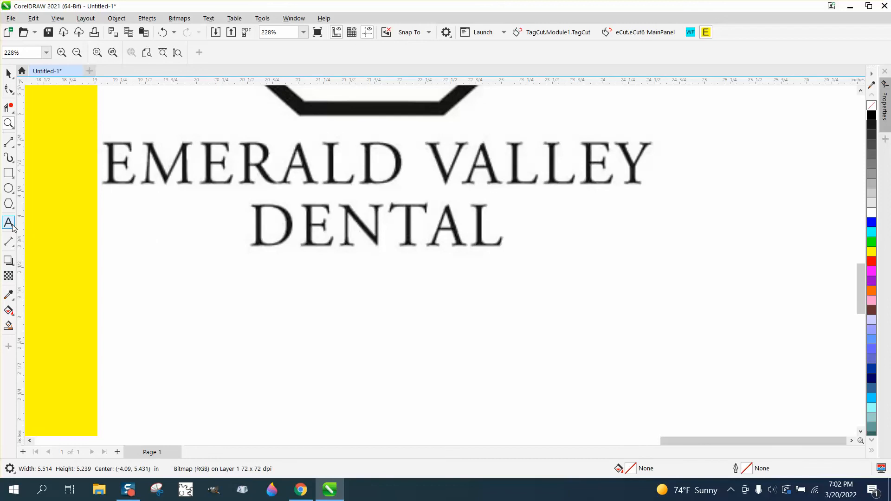
pyautogui.click(220, 301)
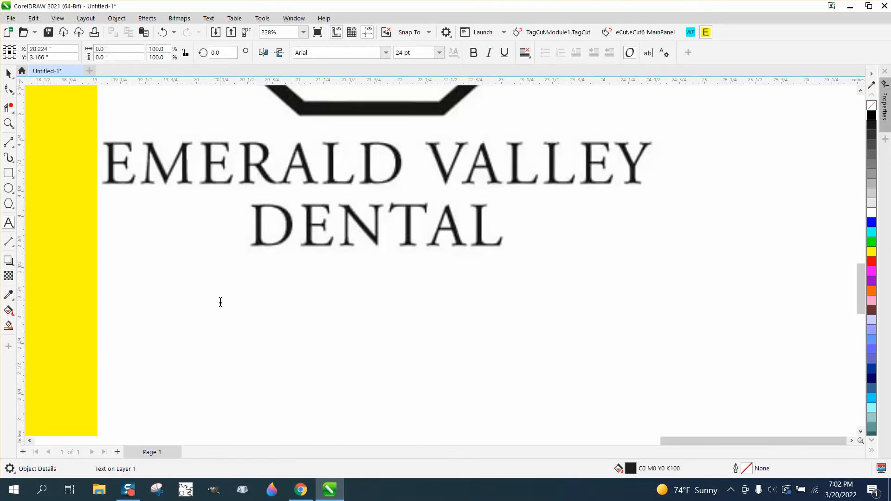
pyautogui.write('EM')
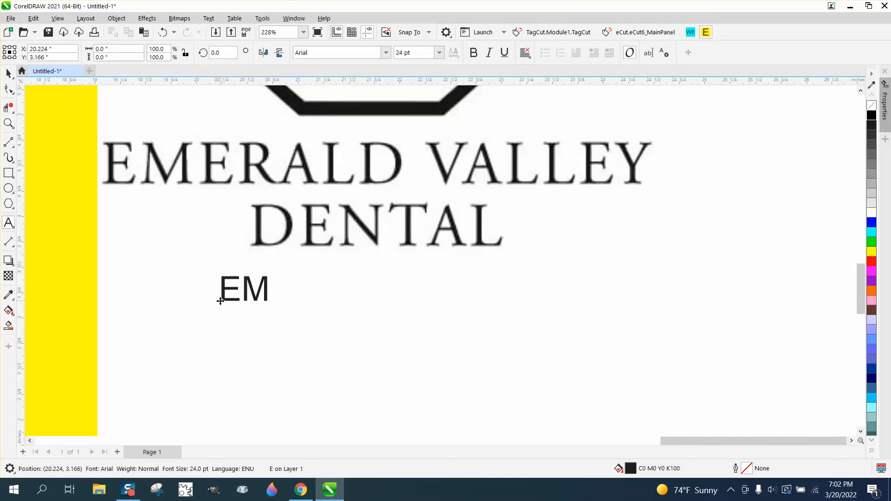
pyautogui.write('ERALD')
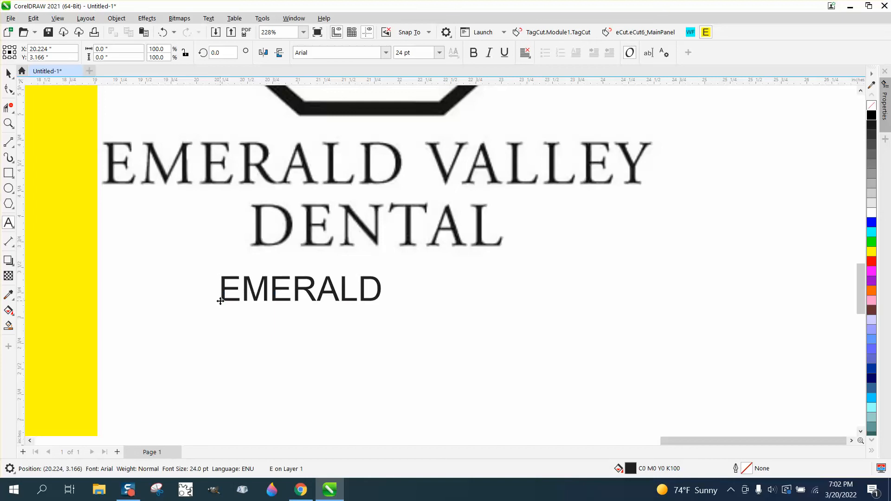
pyautogui.write(' VALLEY')
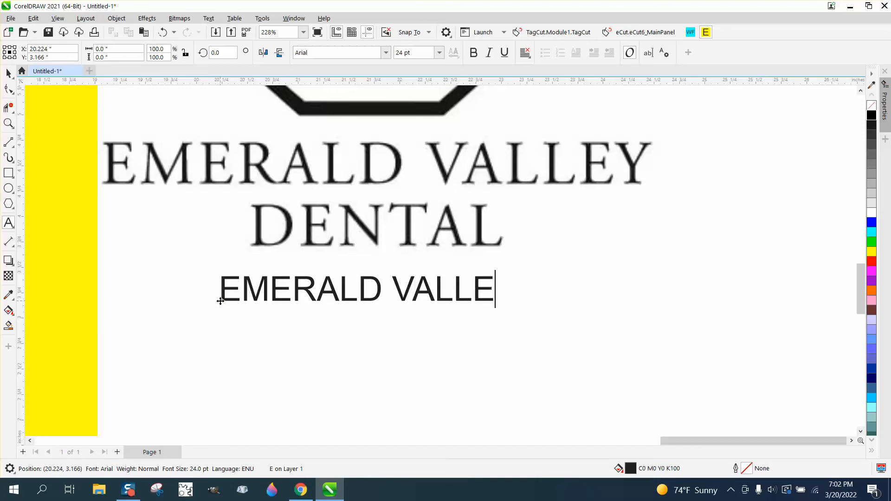
pyautogui.press('Return')
pyautogui.write('DENTAL')
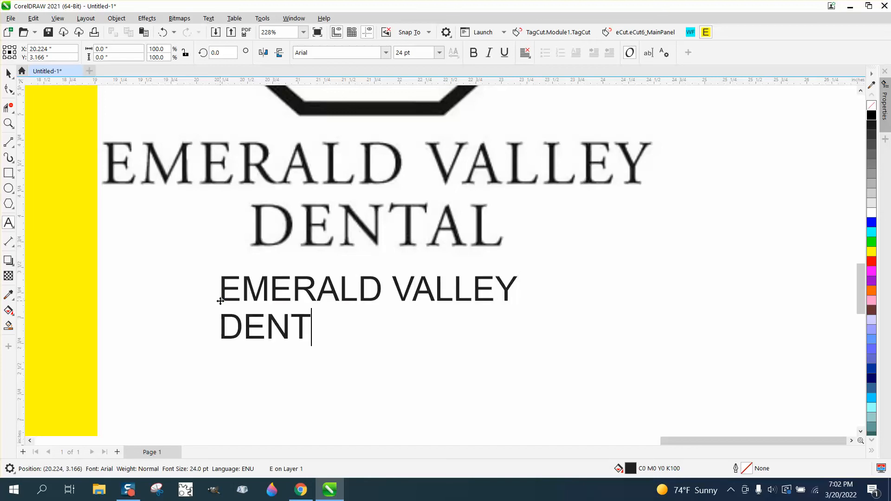
pyautogui.click(525, 52)
pyautogui.click(532, 91)
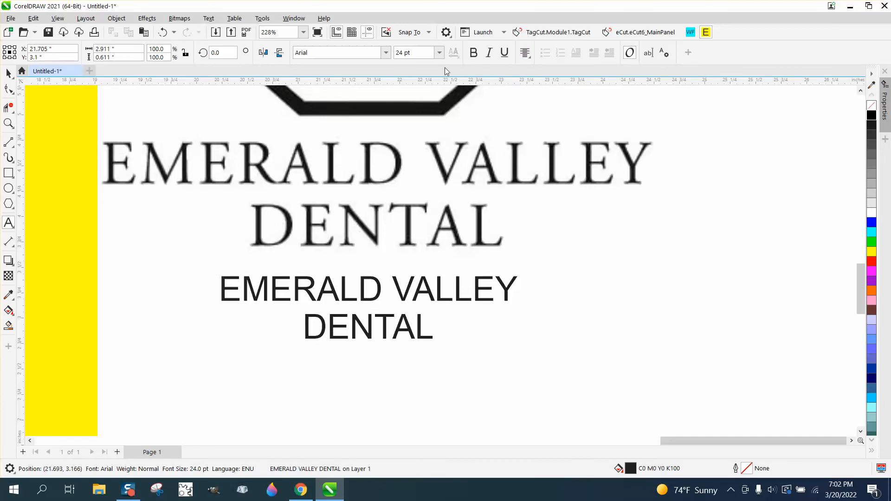
# - Set the font of the two-line company name text to Times New Roman
pyautogui.click(362, 53)
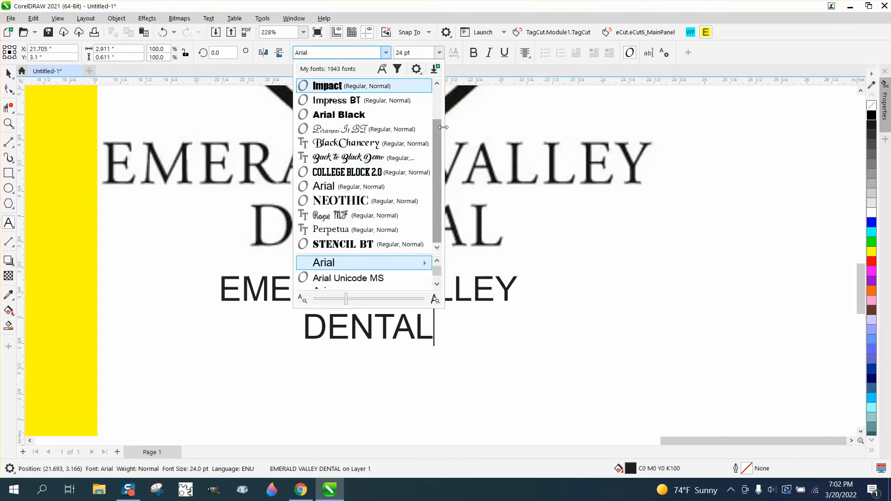
pyautogui.scroll(3, 393, 99)
pyautogui.click(377, 86)
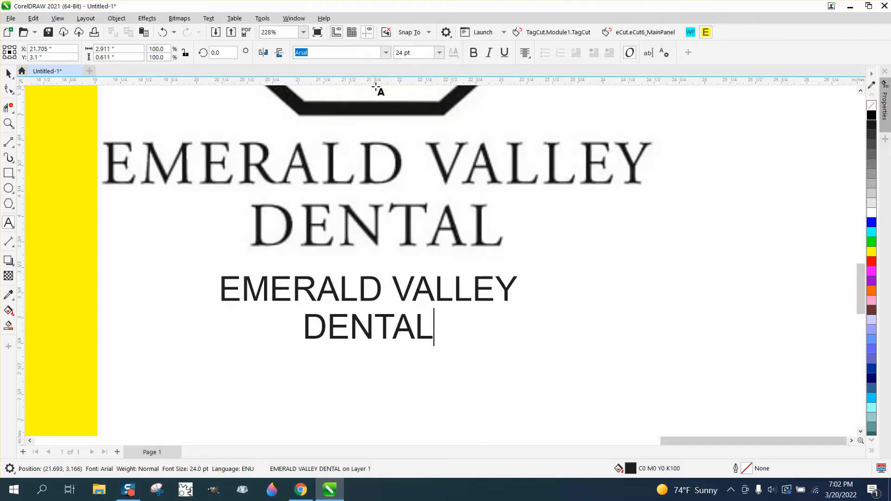
pyautogui.click(8, 73)
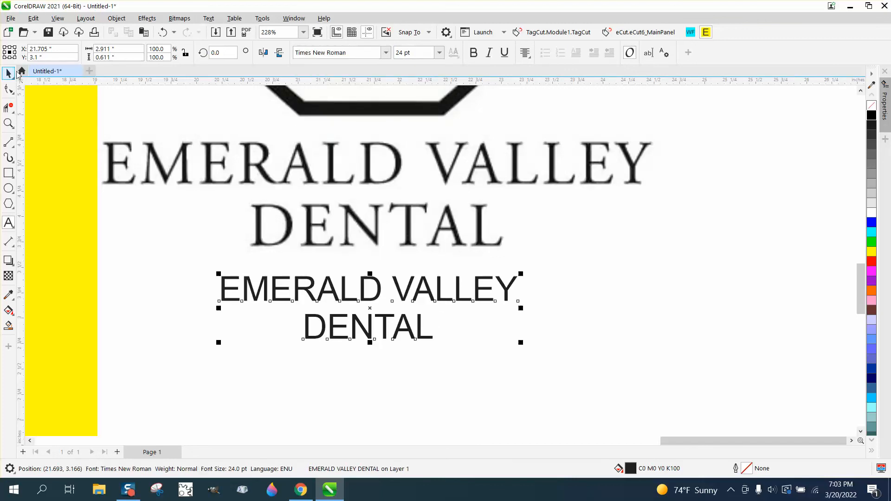
pyautogui.click(385, 53)
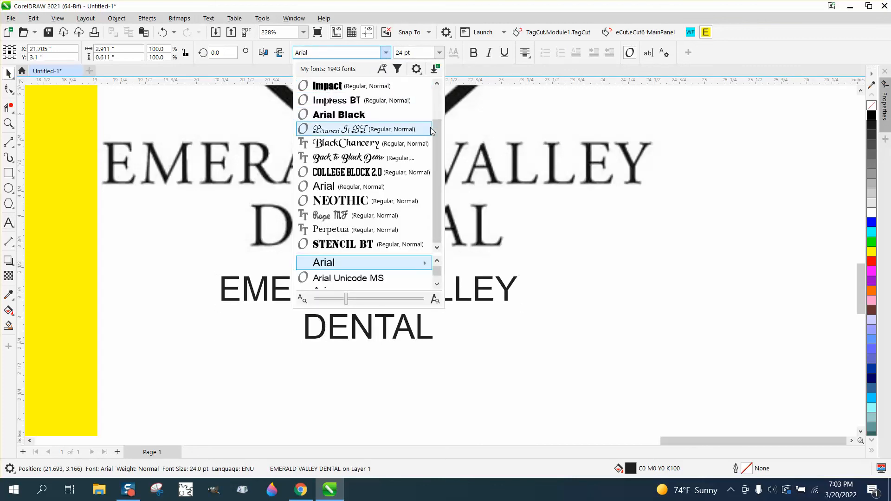
pyautogui.scroll(3, 376, 121)
pyautogui.click(383, 88)
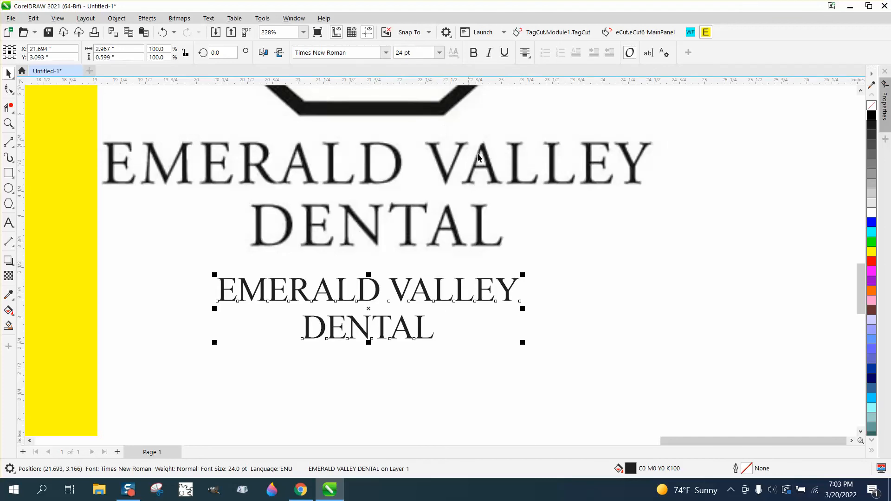
# - Enlarge the company name text proportionally to about 38 pt and fill it with yellow
pyautogui.moveTo(523, 276); pyautogui.dragTo(709, 202)
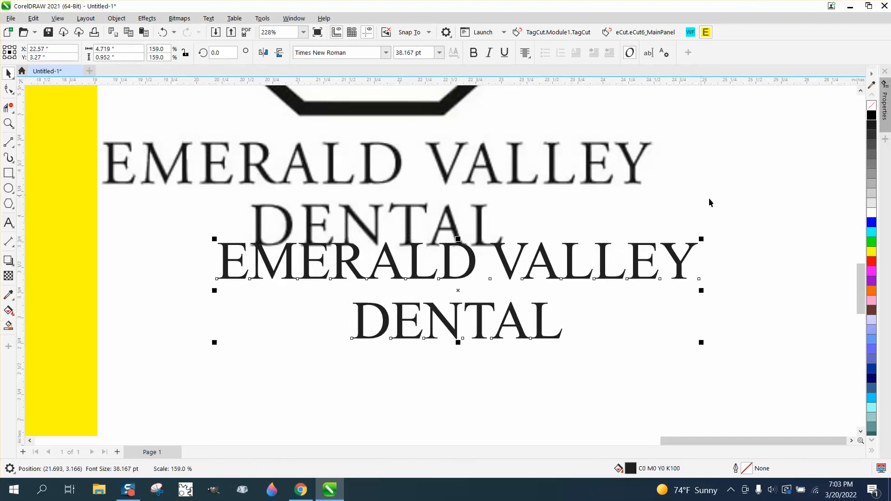
pyautogui.click(872, 251)
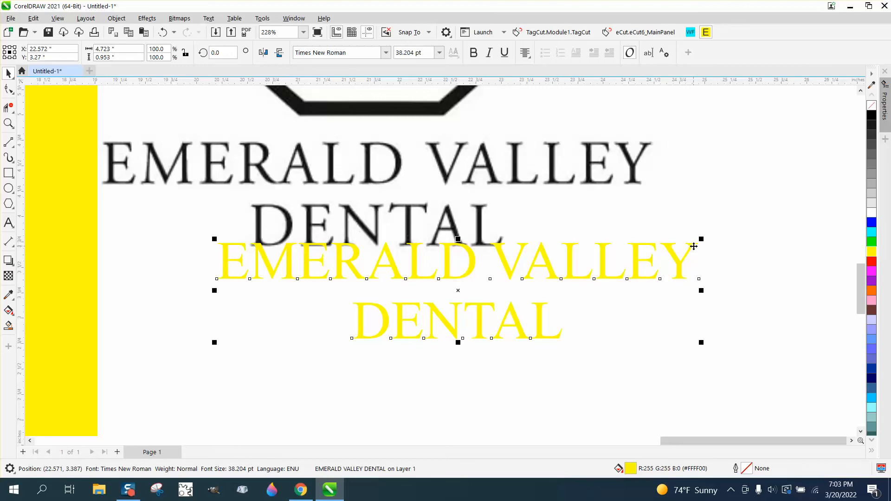
# - Move the yellow text over the original company name and stretch it to about 5.4 by 1.0 inches to match
pyautogui.moveTo(693, 247); pyautogui.dragTo(651, 151)
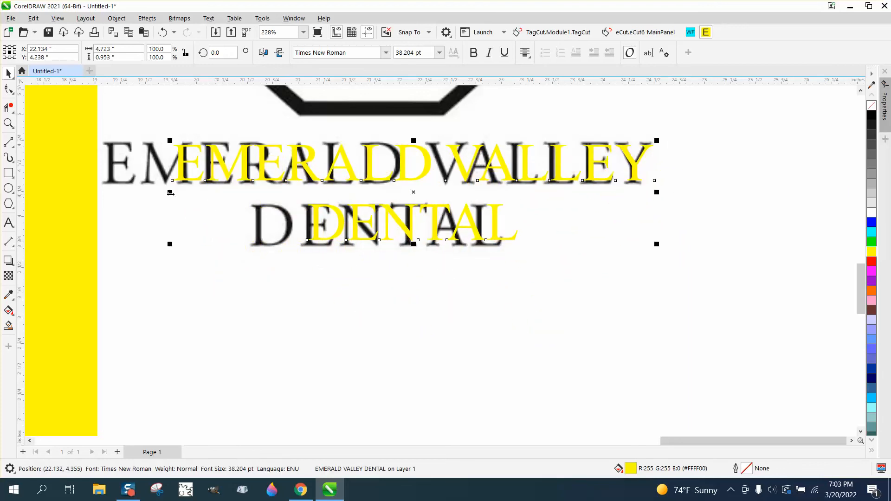
pyautogui.moveTo(171, 192); pyautogui.dragTo(102, 193)
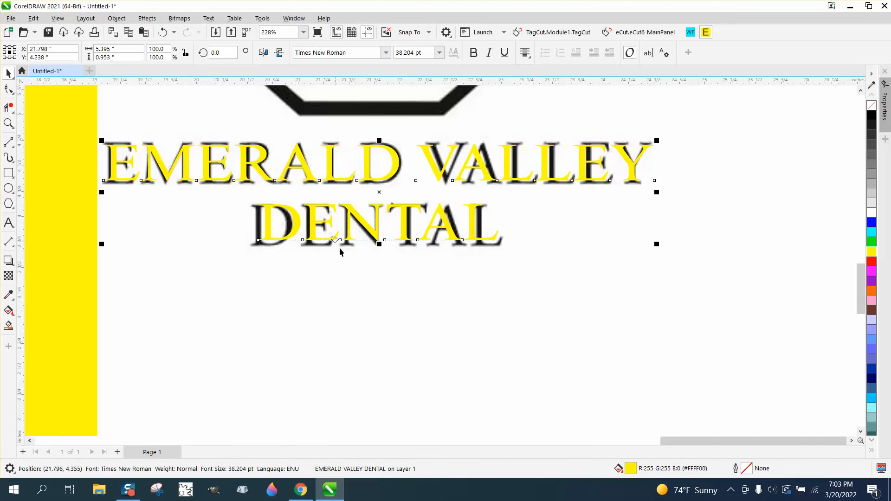
pyautogui.moveTo(379, 244); pyautogui.dragTo(381, 249)
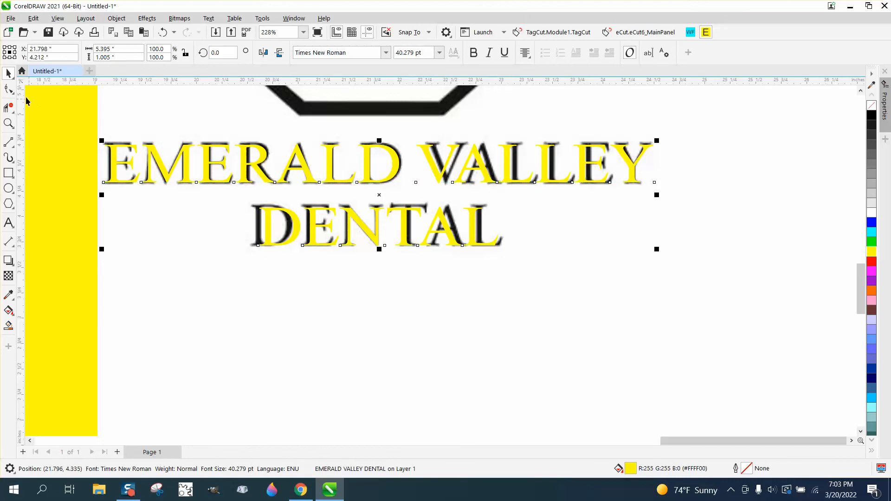
pyautogui.click(8, 89)
pyautogui.click(416, 183)
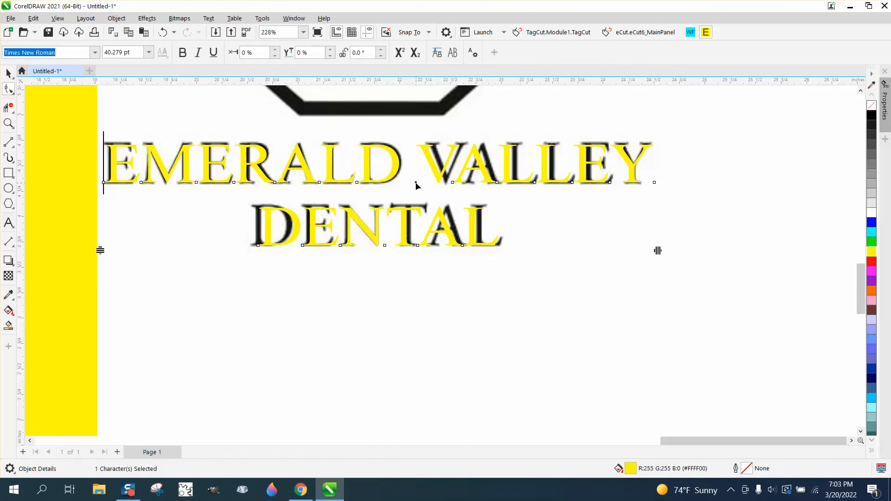
pyautogui.moveTo(414, 177); pyautogui.dragTo(462, 194)
pyautogui.moveTo(625, 196); pyautogui.dragTo(658, 197)
# - Deselect everything and set the document's nudge distance to 0.01 inches
pyautogui.click(8, 73)
pyautogui.click(53, 194)
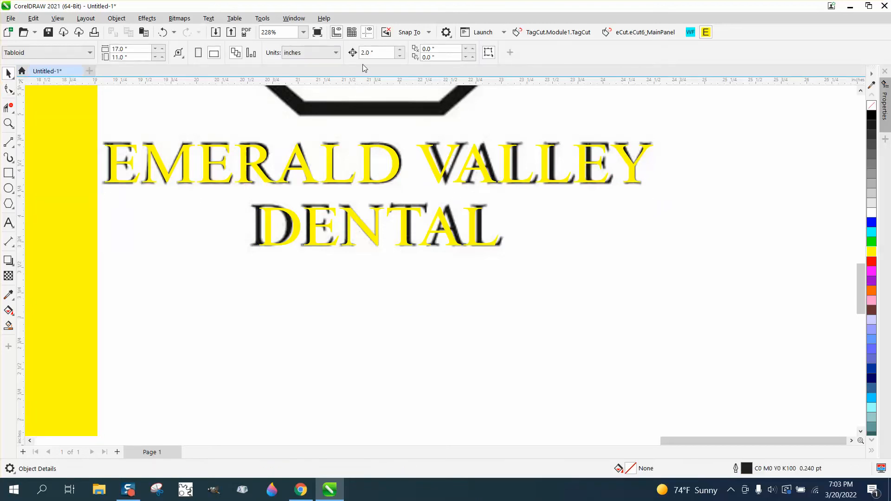
pyautogui.click(377, 53)
pyautogui.write('.01')
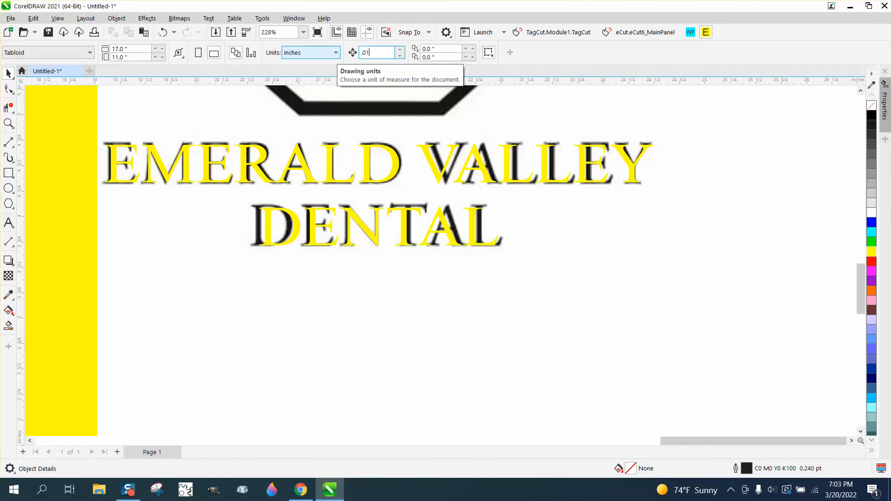
# - Try to nudge the letters ALLEY of the yellow text sideways over the original lettering
pyautogui.click(8, 89)
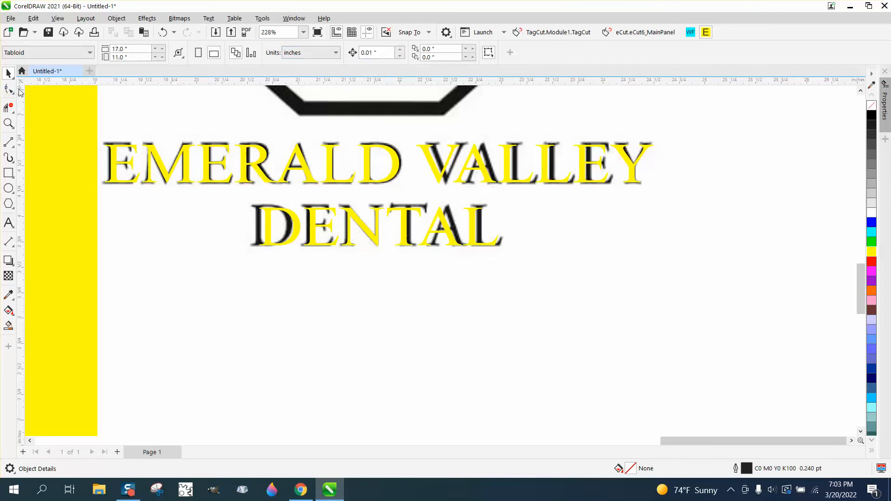
pyautogui.click(440, 183)
pyautogui.moveTo(430, 175); pyautogui.dragTo(590, 194)
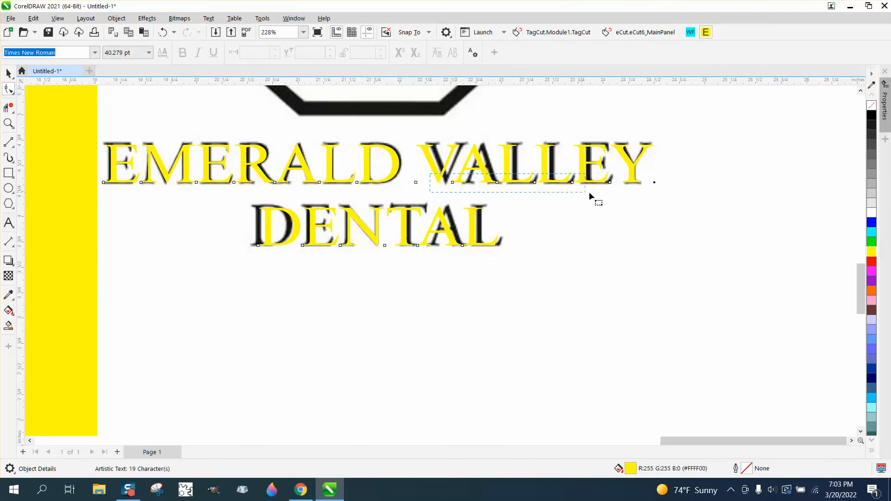
pyautogui.moveTo(658, 198); pyautogui.dragTo(659, 199)
pyautogui.press('Right')
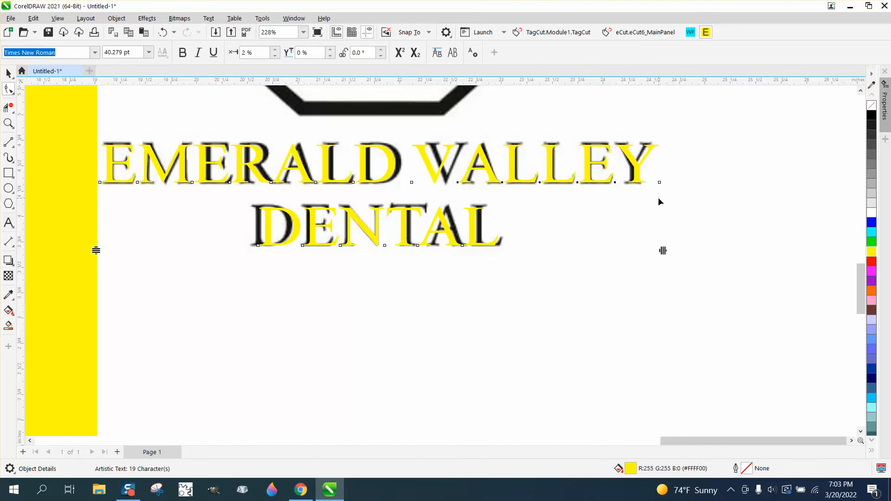
pyautogui.press('Left')
pyautogui.press('Left')
pyautogui.press('Left')
pyautogui.press('Left')
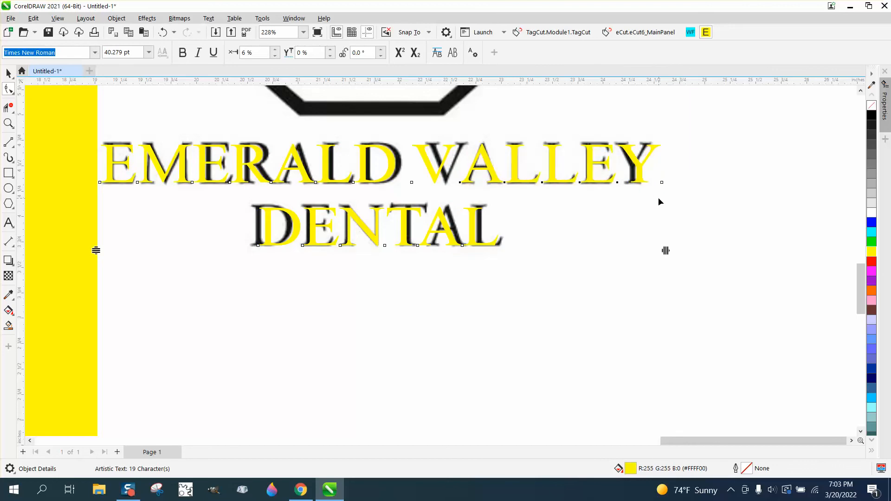
pyautogui.click(416, 182)
pyautogui.moveTo(411, 177); pyautogui.dragTo(666, 202)
pyautogui.click(495, 182)
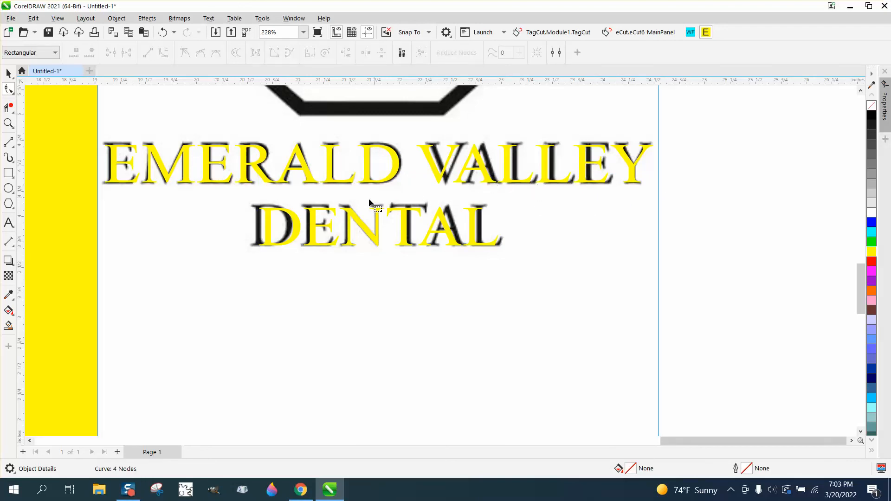
pyautogui.click(295, 229)
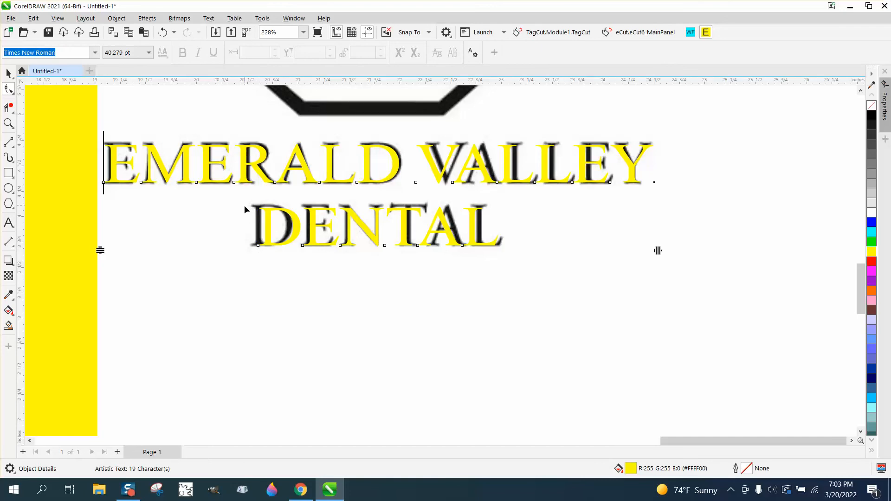
pyautogui.moveTo(241, 229); pyautogui.dragTo(475, 276)
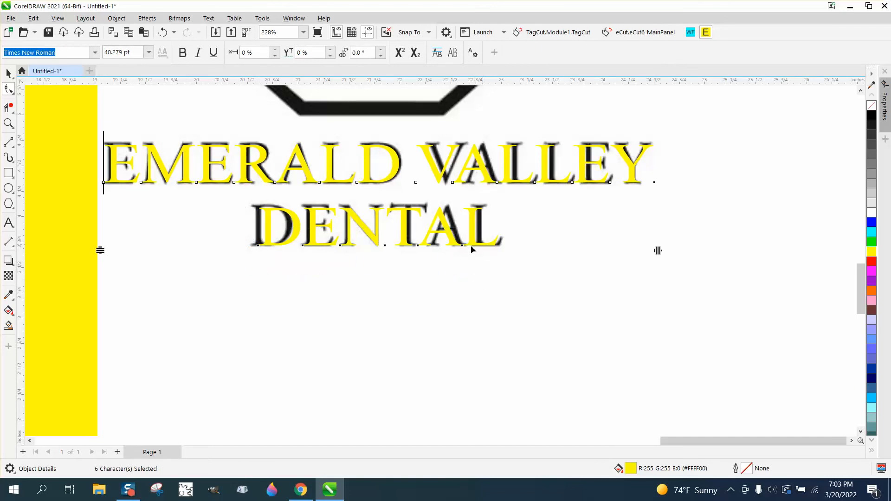
# - Widen the whole yellow text to about 5.44 inches and fill it with black
pyautogui.click(9, 73)
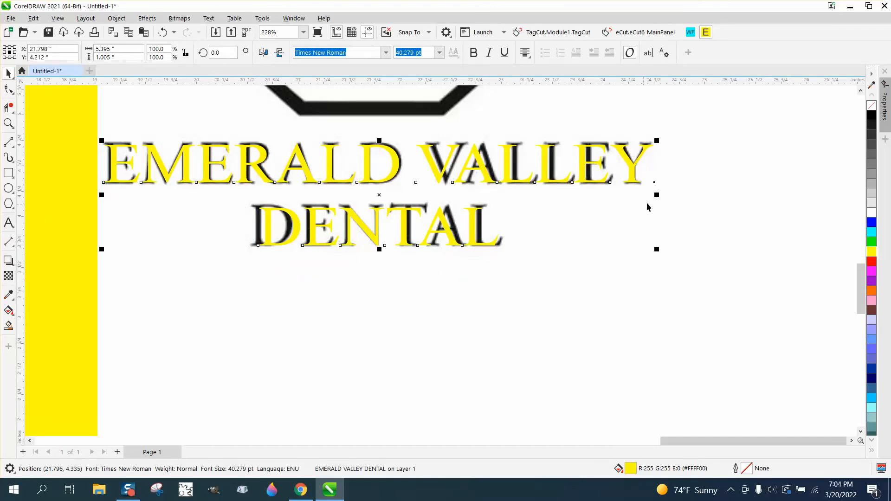
pyautogui.moveTo(657, 195); pyautogui.dragTo(662, 195)
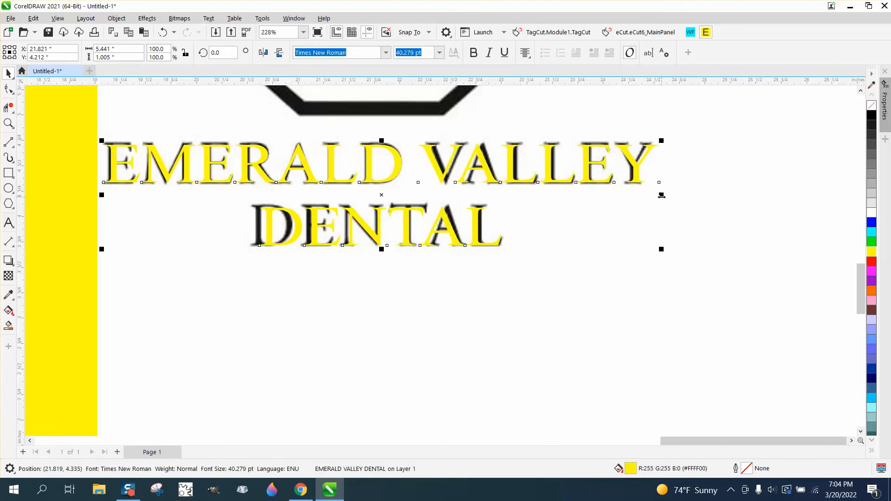
pyautogui.scroll(-4, 669, 199)
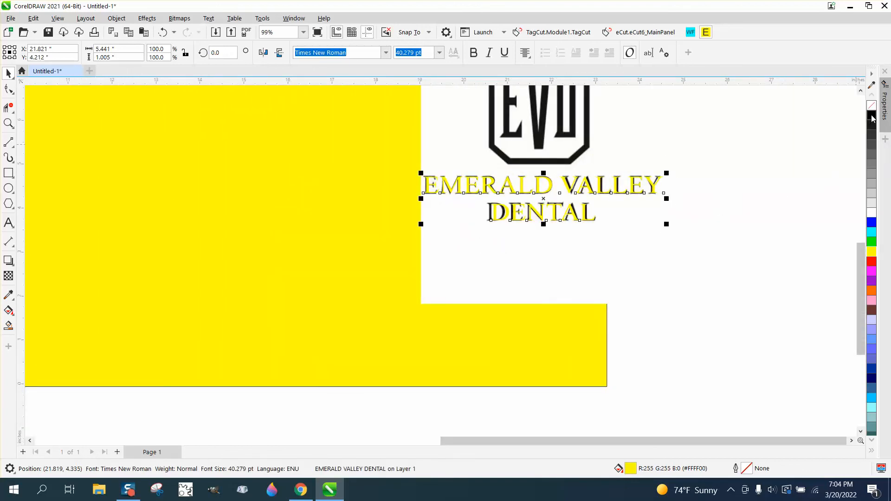
pyautogui.click(872, 116)
# - Center the black text horizontally on the page and place it just below the clean octagonal frame, at about Y 3.32 inches
pyautogui.scroll(-2, 723, 235)
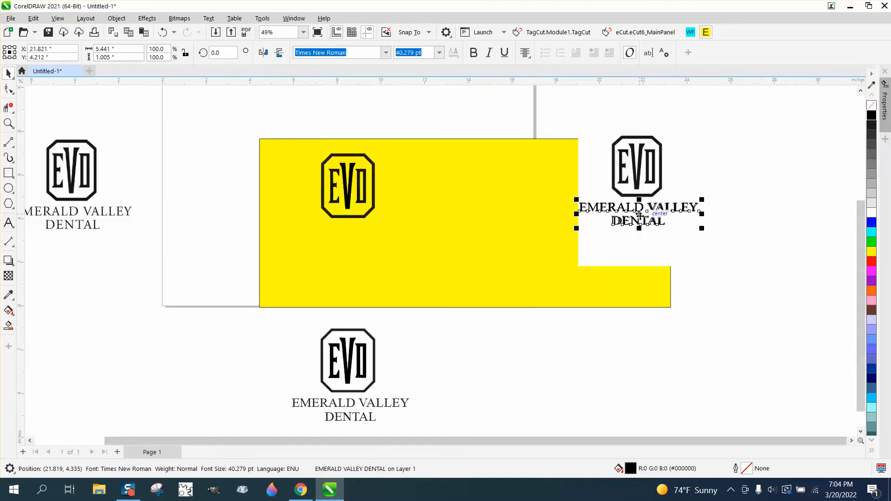
pyautogui.moveTo(643, 224); pyautogui.dragTo(351, 239)
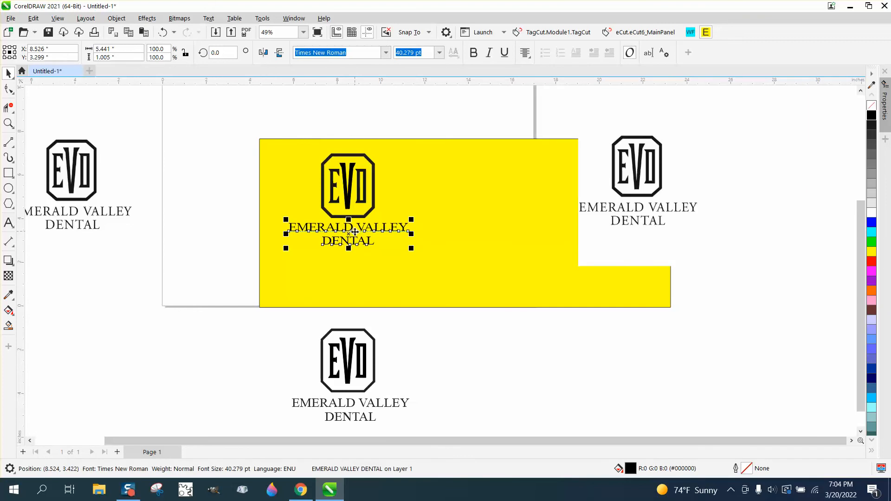
pyautogui.press('p')
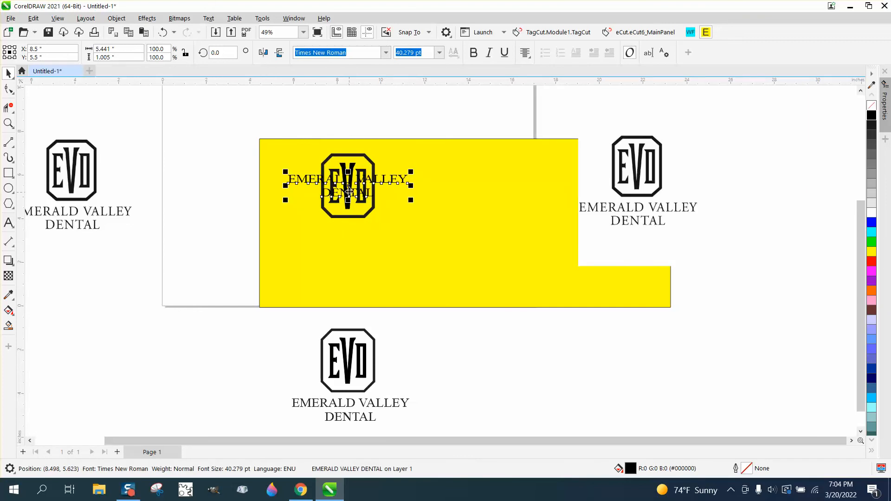
pyautogui.moveTo(348, 186); pyautogui.dragTo(351, 239)
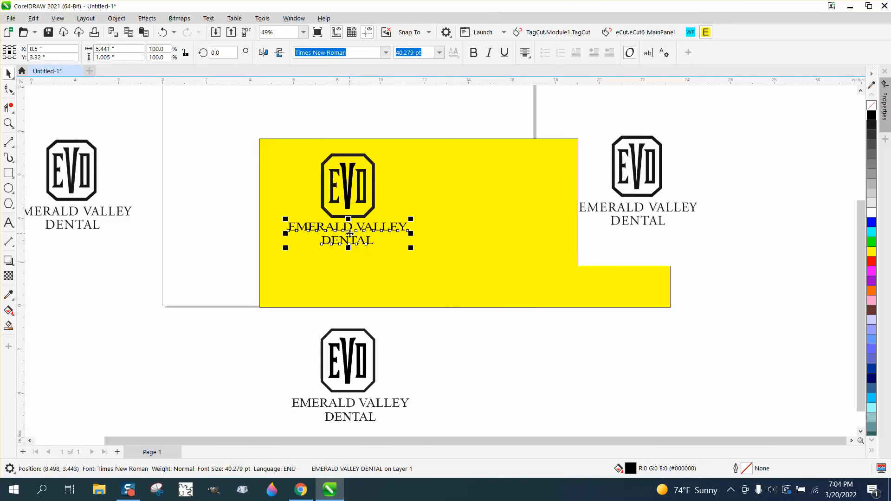
# - Examine the rebuilt logo up close, checking the octagonal frame, the emblem letters and the company name beneath
pyautogui.click(9, 123)
pyautogui.moveTo(293, 145); pyautogui.dragTo(441, 265)
pyautogui.click(9, 73)
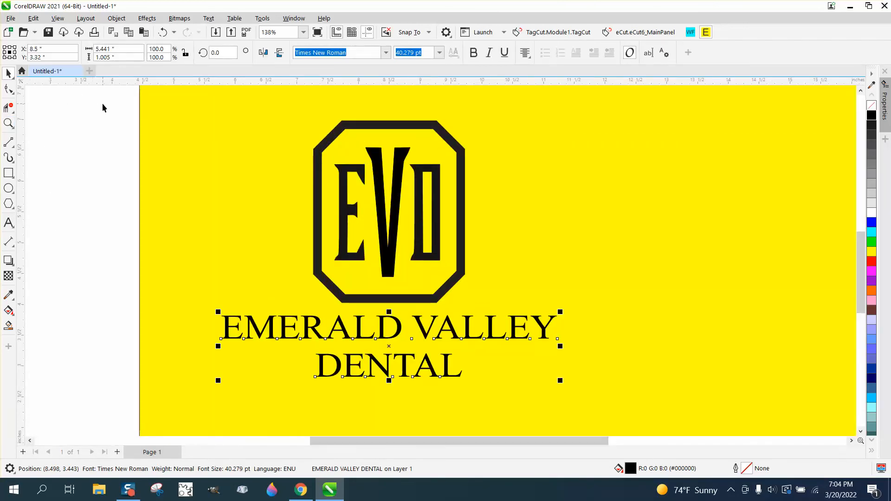
pyautogui.scroll(-1, 107, 104)
pyautogui.click(96, 124)
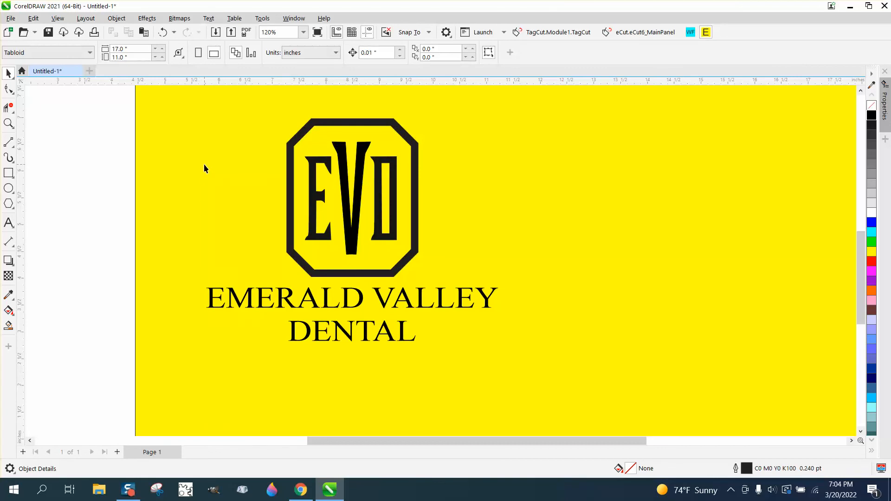
pyautogui.scroll(-1, 204, 168)
pyautogui.click(9, 123)
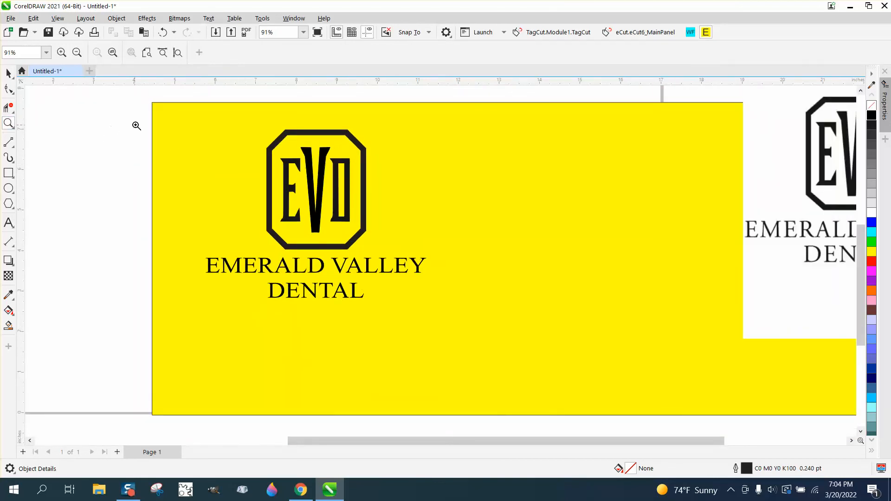
pyautogui.moveTo(136, 125); pyautogui.dragTo(468, 335)
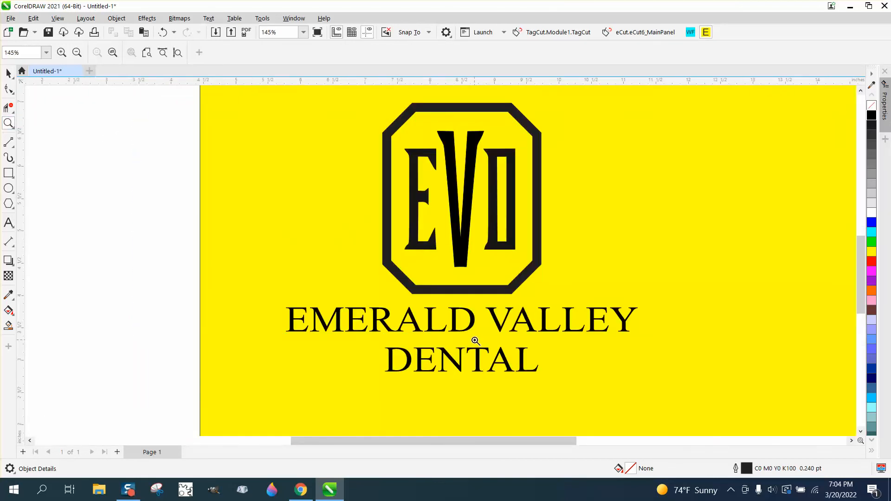